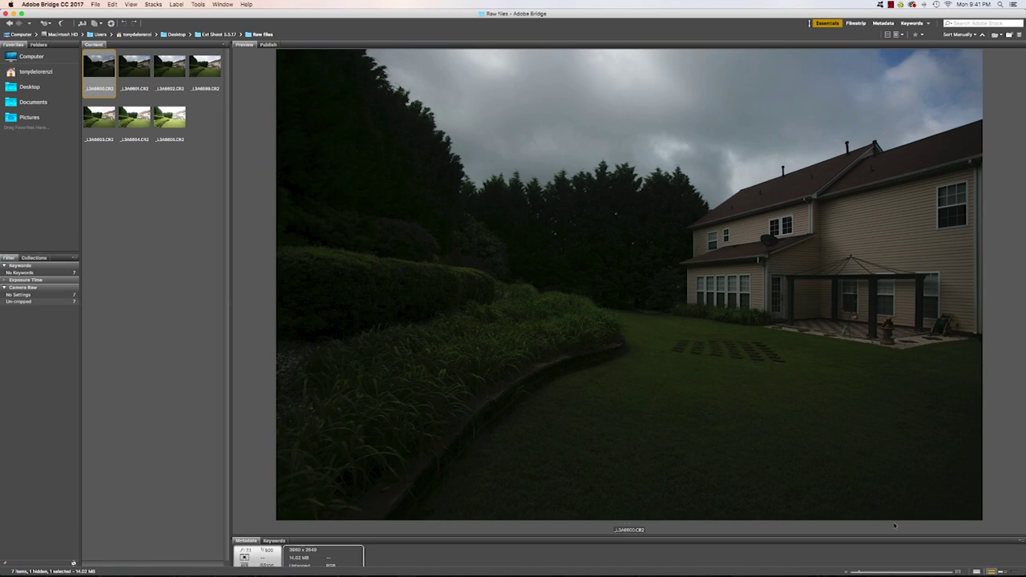
Step through all seven exposures in Bridge from darkest to brightest
key("Right")
key("Right")
key("Right")
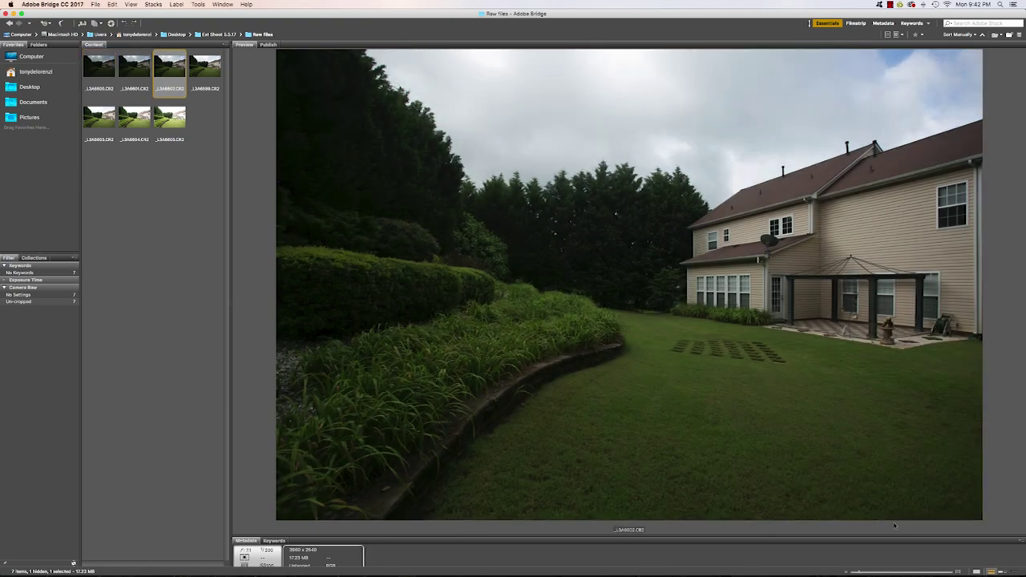
key("Right")
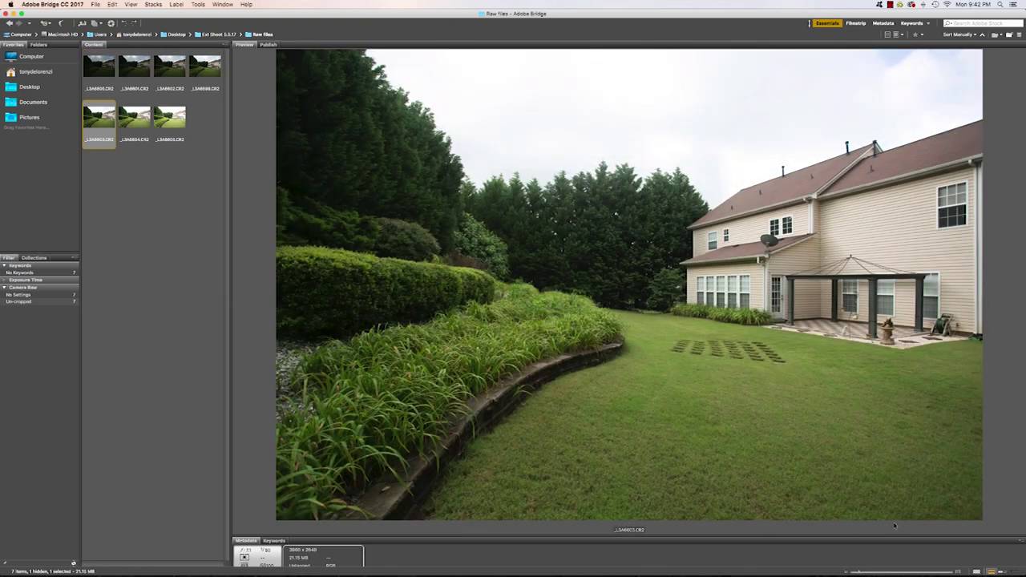
key("Right")
key("Right")
key("Left")
key("Left")
key("Left")
key("Left")
key("Left")
key("Left")
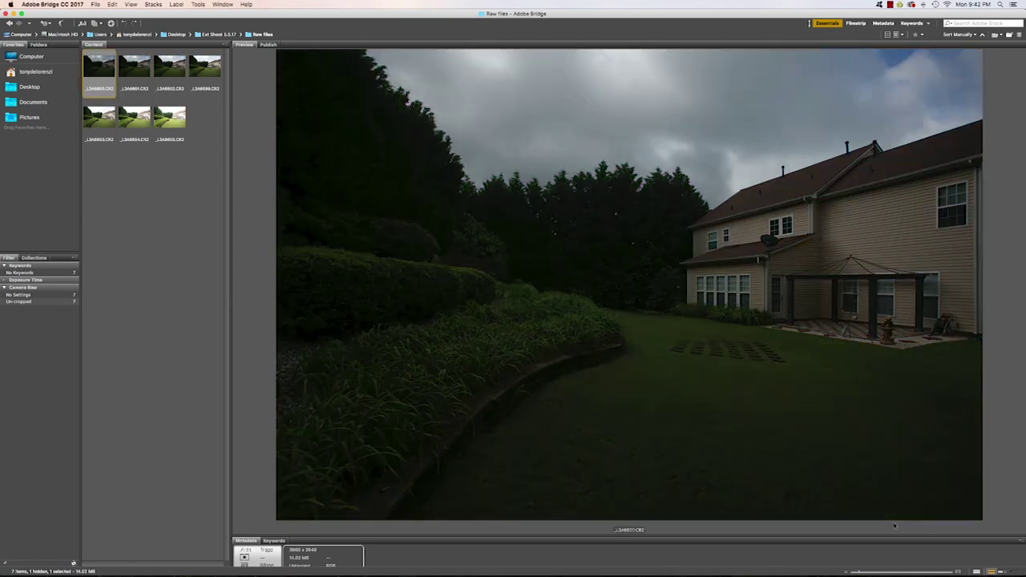
key("Right")
key("Right")
key("Right")
key("Right")
key("Right")
key("Right")
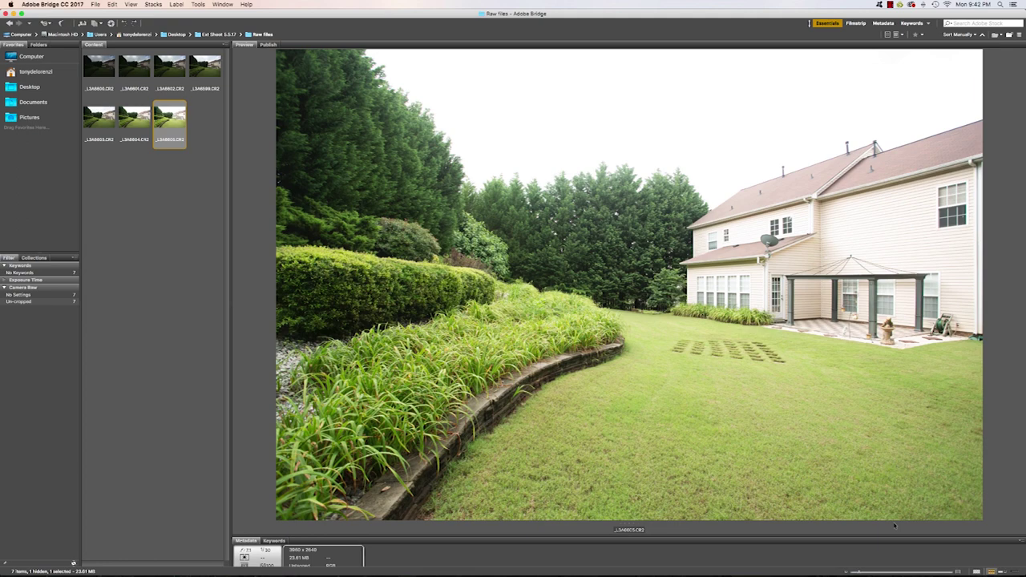
Compare _L3A6599 against the brighter exposure and give _L3A6599 the green Approved label
key("Left")
key("Left")
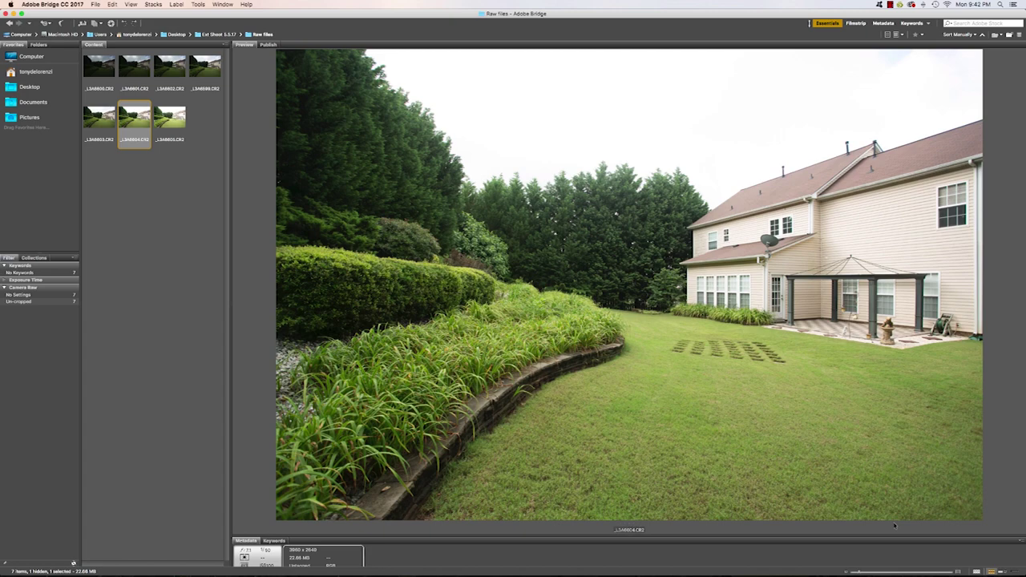
key("Left")
key("Right")
key("Left")
key("Right")
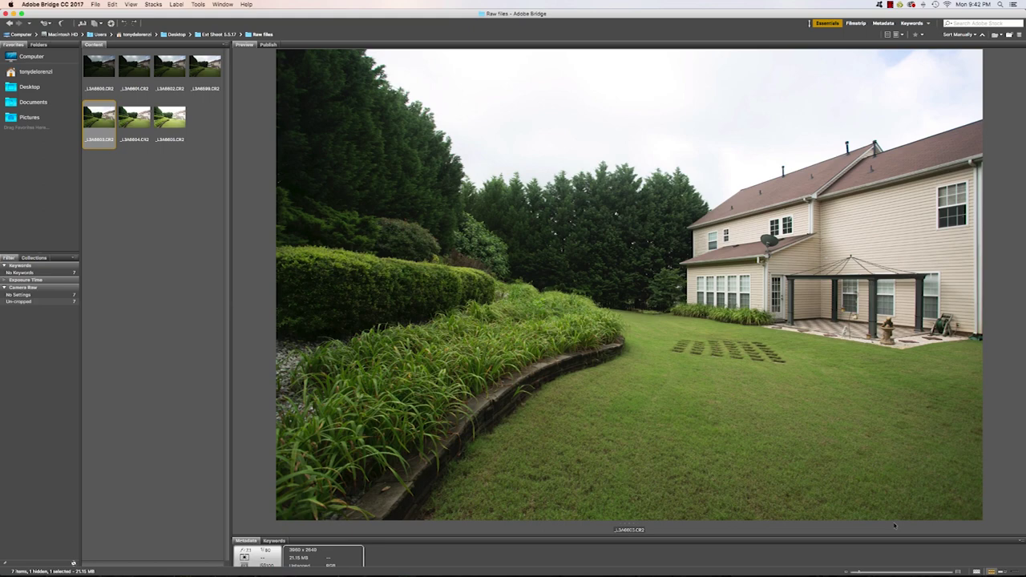
key("Left")
key("Right")
key("Left")
key("Right")
key("Left")
key("Right")
key("Left")
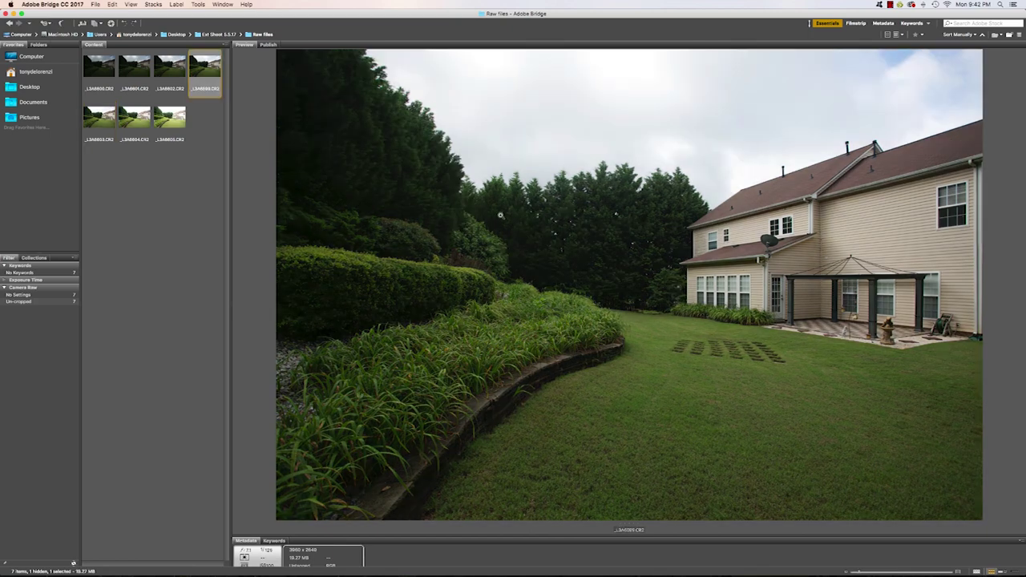
key("Right")
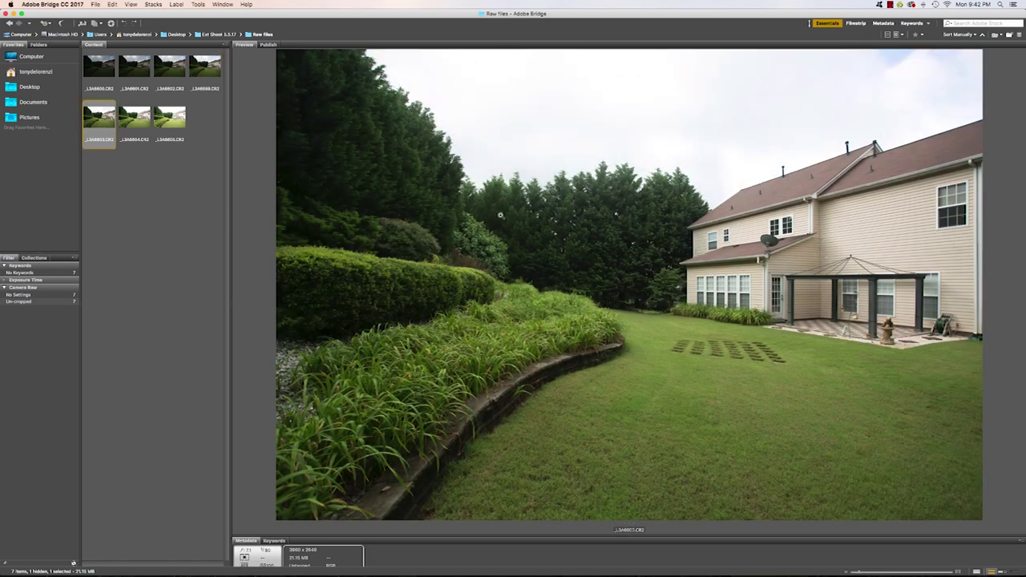
key("Left")
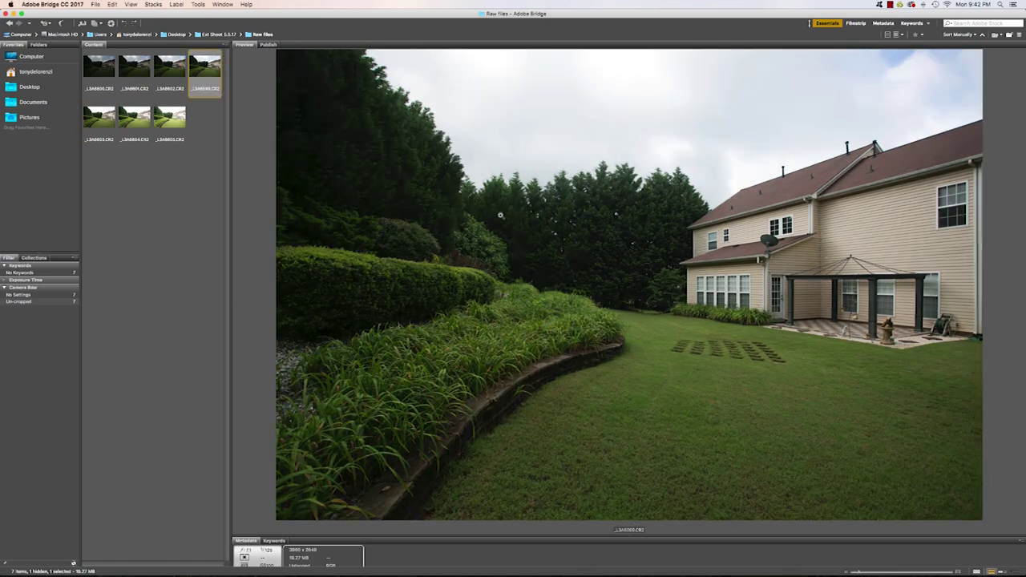
key("super+8")
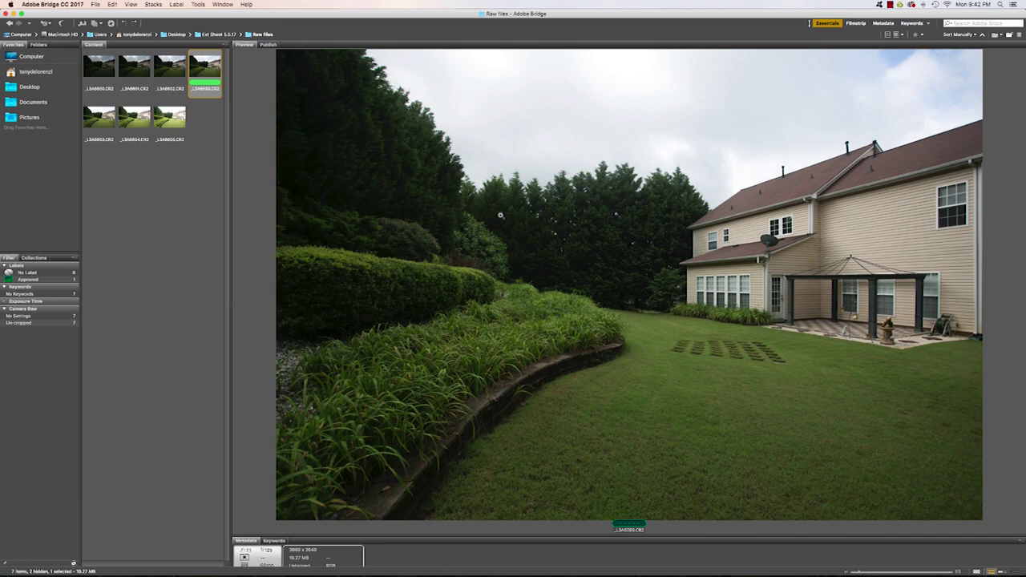
Label _L3A6603 Approved too, then open _L3A6599 and _L3A6603 together in Camera Raw
key("Right")
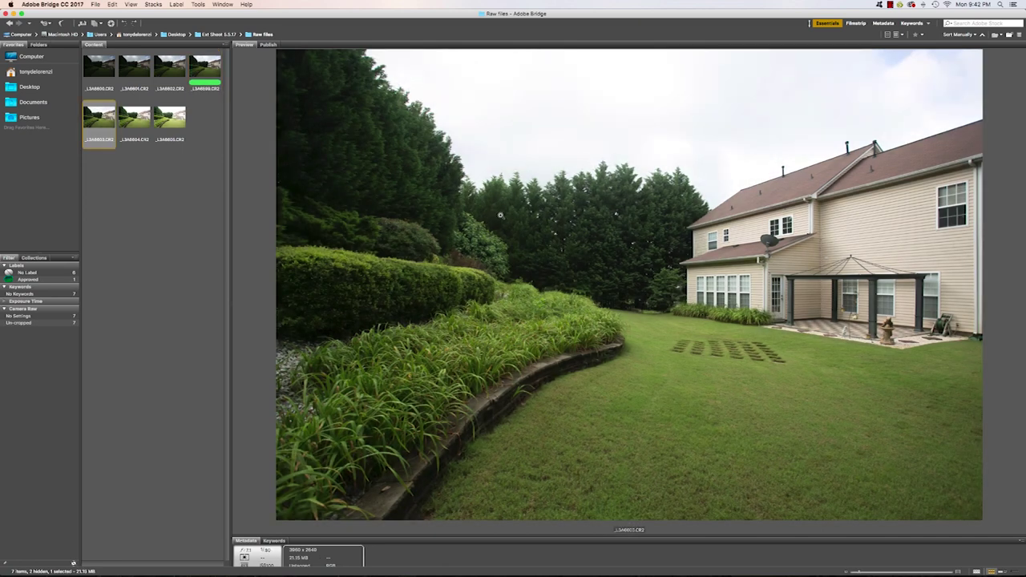
key("super+8")
left_click(196, 67)
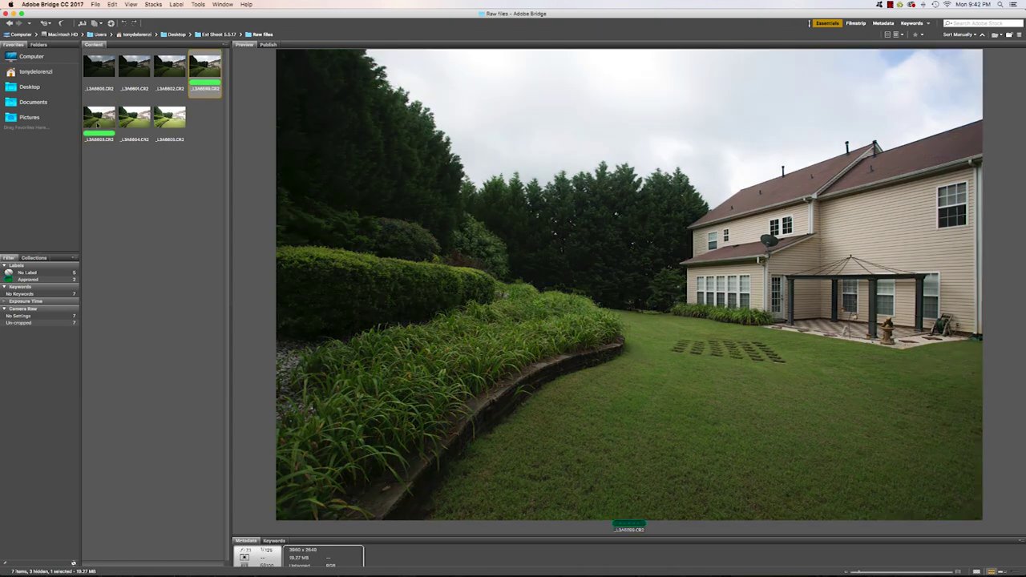
left_click(99, 121, "super")
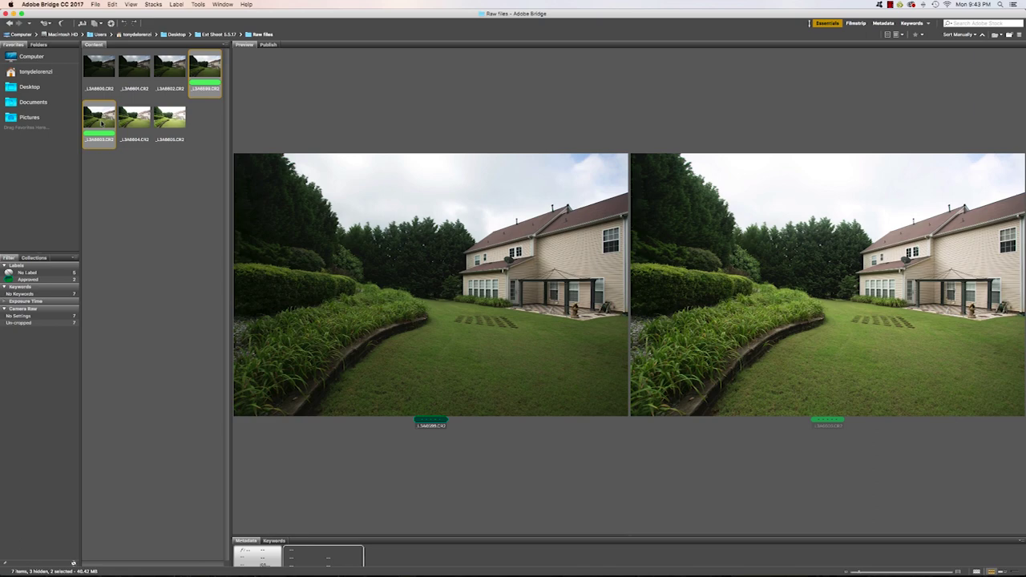
double_click(103, 120)
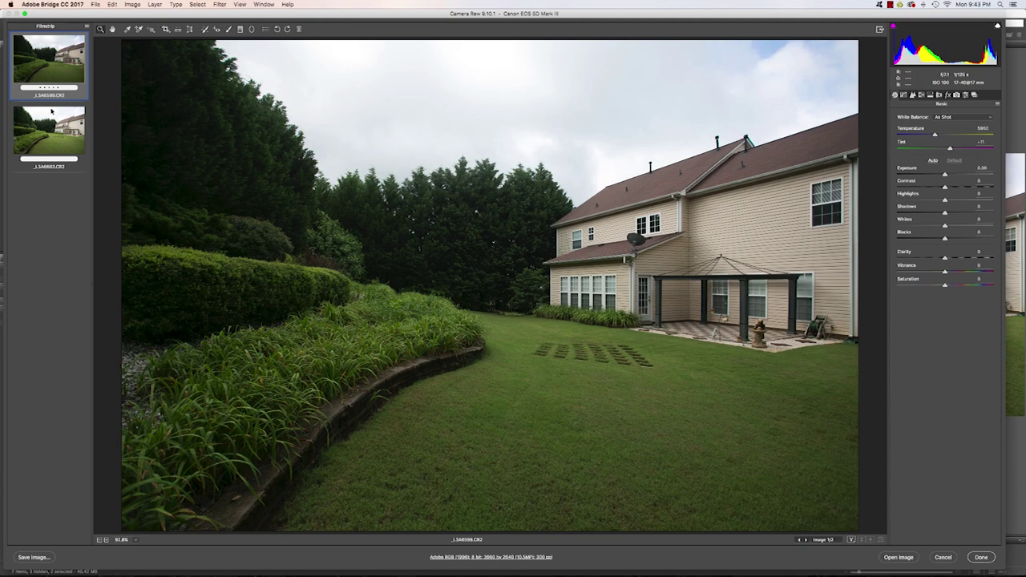
Select both exposures in the Camera Raw filmstrip, check Presets, and show the Detail settings
left_click(58, 120)
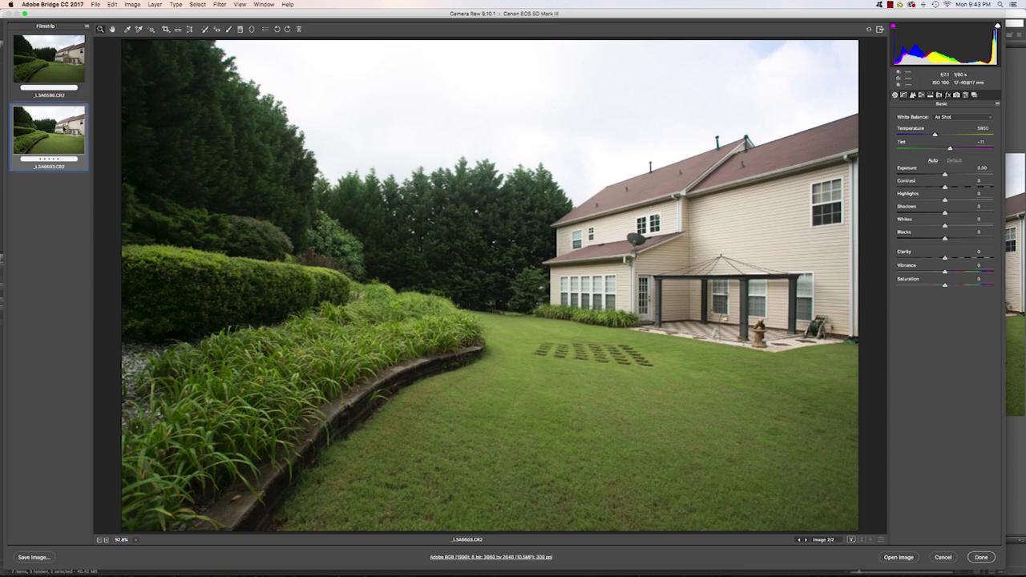
key("super+a")
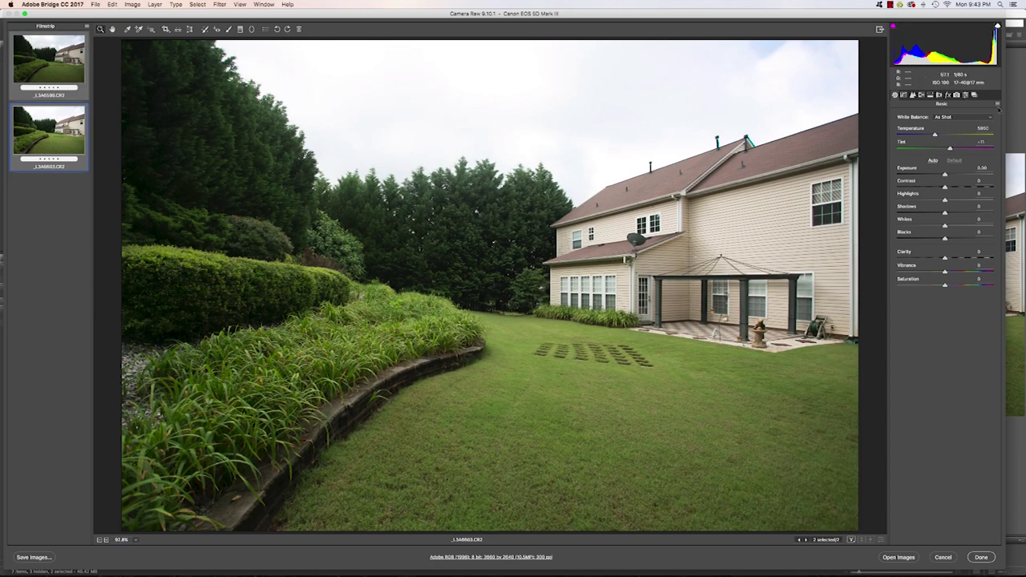
left_click(965, 95)
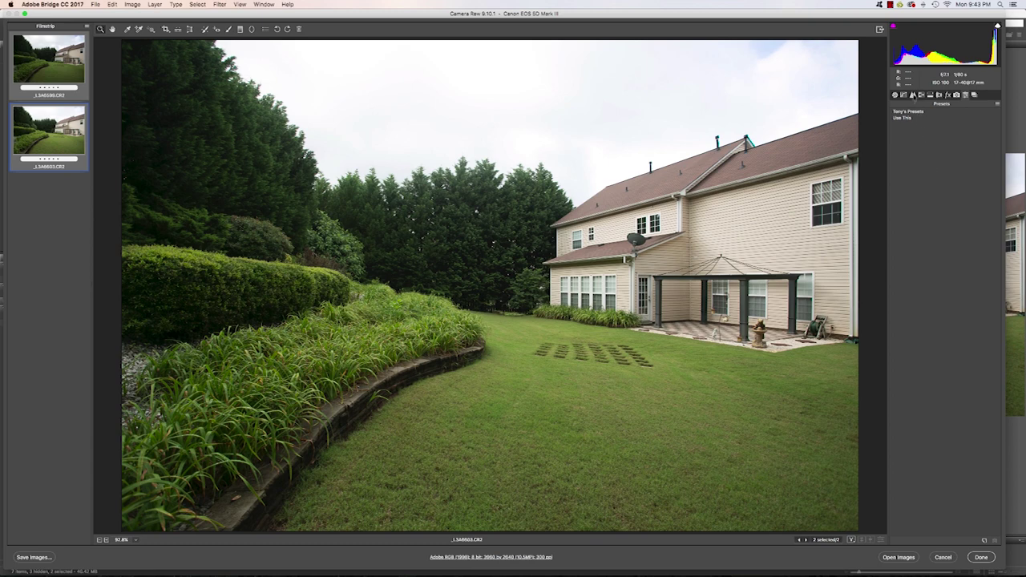
left_click(912, 95)
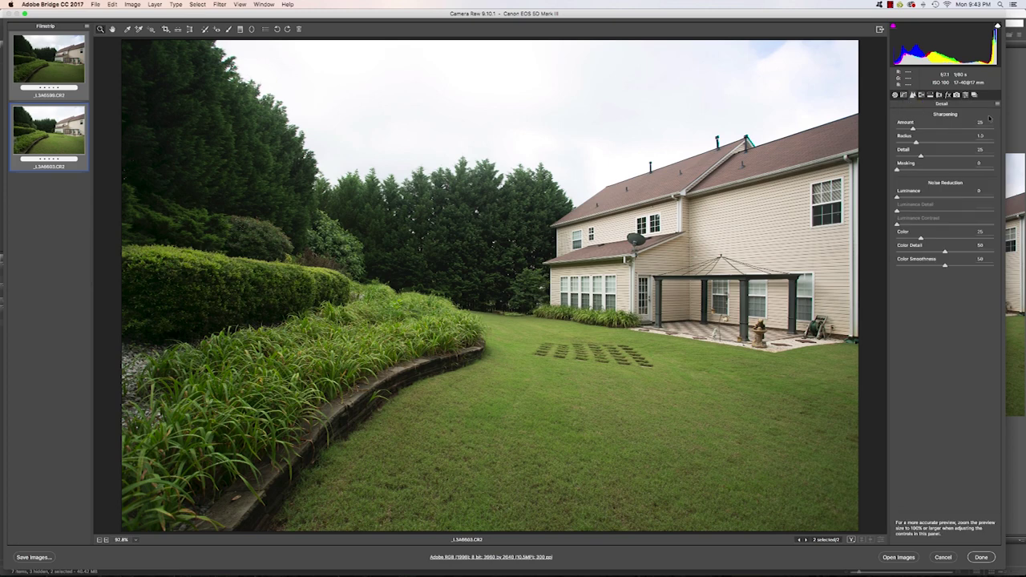
Set sharpening Radius 1.4 and Masking 100, and Luminance noise reduction to about 18
left_click(957, 122)
type("0")
key("Tab")
type("1.4")
key("Tab")
type("4100")
key("Tab")
left_click_drag(897, 198, 912, 200)
Enable Remove Chromatic Aberration and lens Profile Corrections for both exposures
left_click(939, 94)
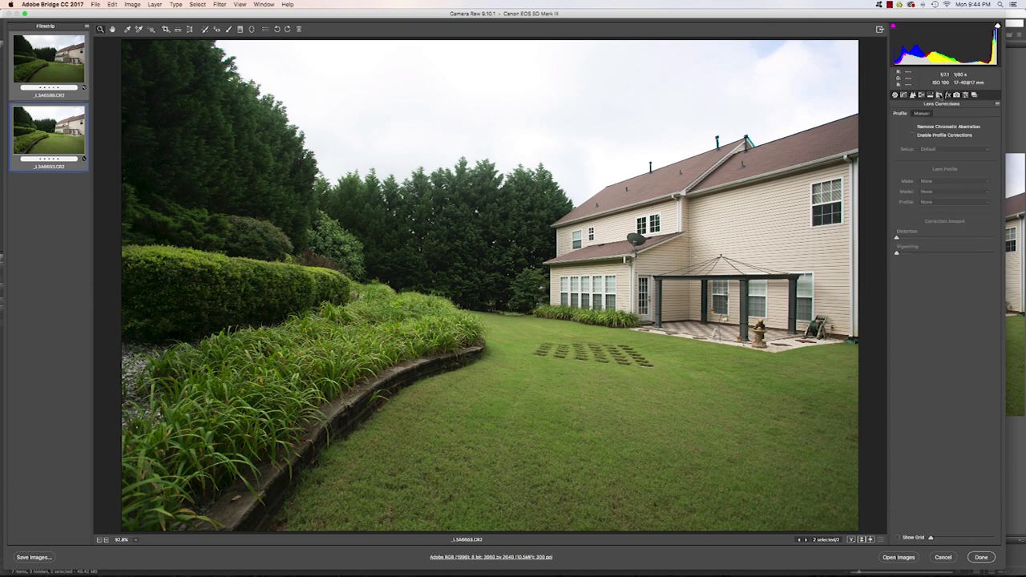
left_click(912, 127)
left_click(911, 134)
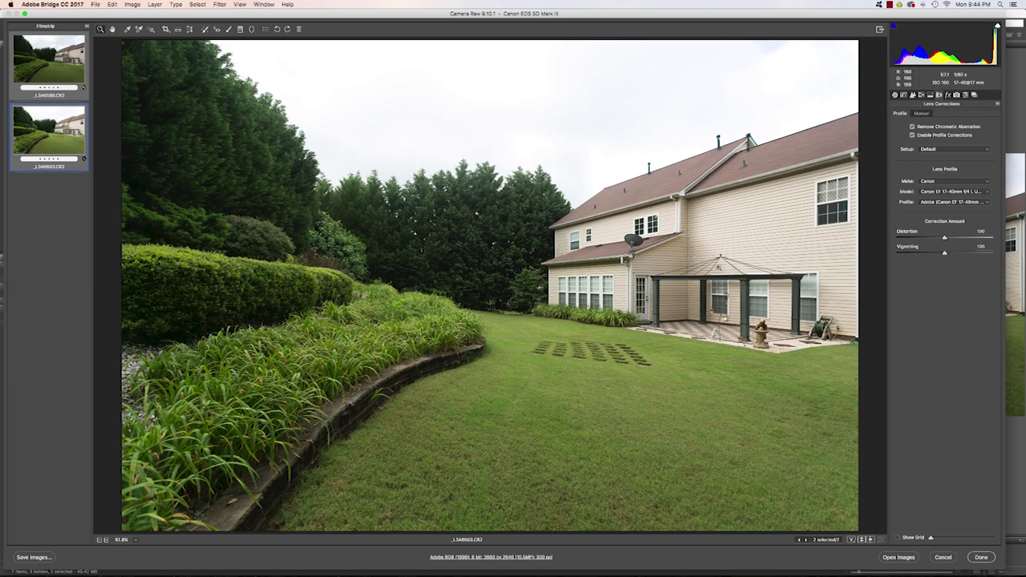
left_click(895, 95)
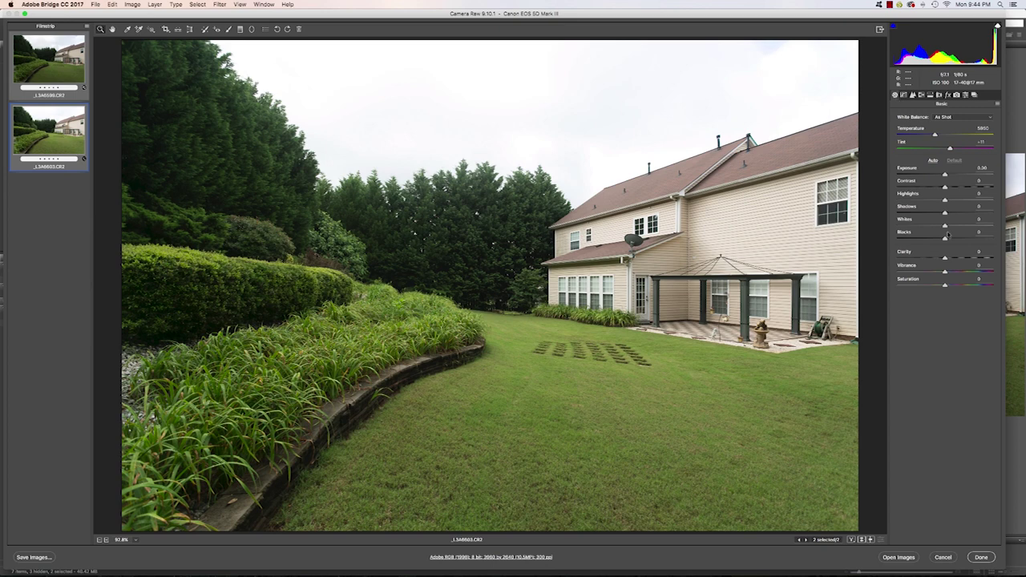
Raise Vibrance to +22 and open both exposures in Photoshop
mouse_move(946, 273)
left_mouse_down()
mouse_move(958, 273)
mouse_move(953, 259)
left_mouse_up()
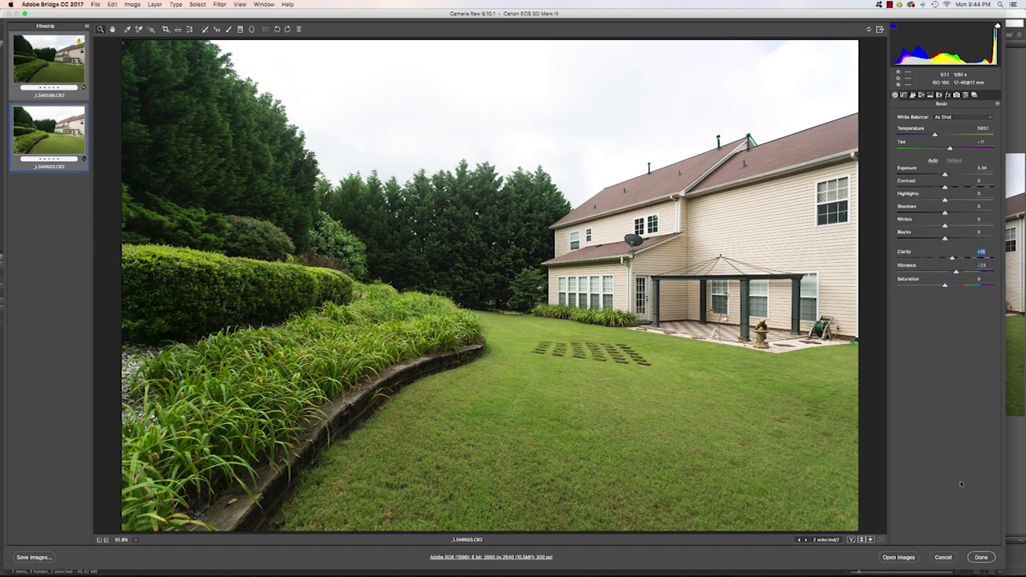
left_click(903, 558)
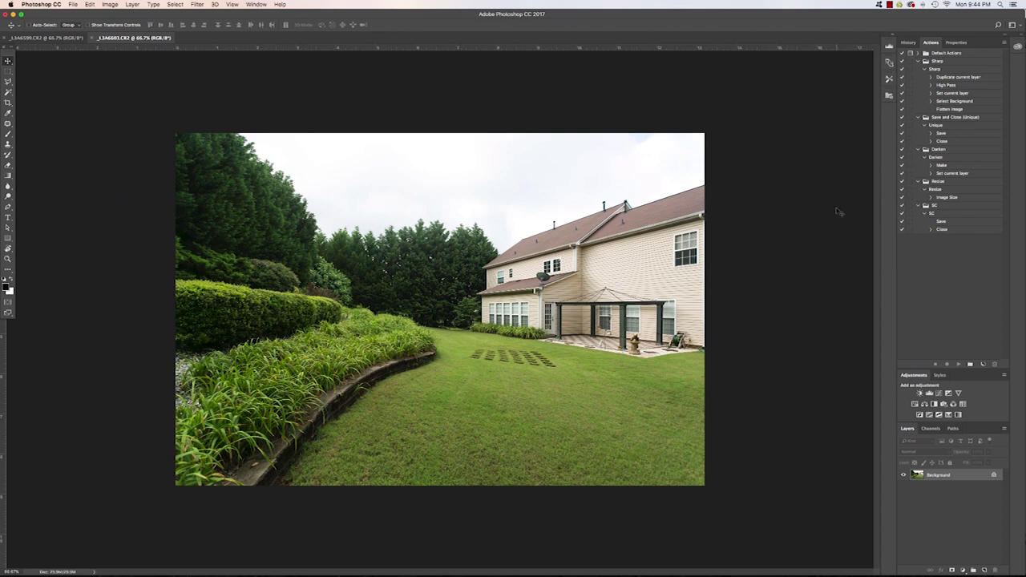
Copy the whole _L3A6603 image and paste it into _L3A6599 as Layer 1
left_click(54, 38)
left_click(141, 39)
key("super+a")
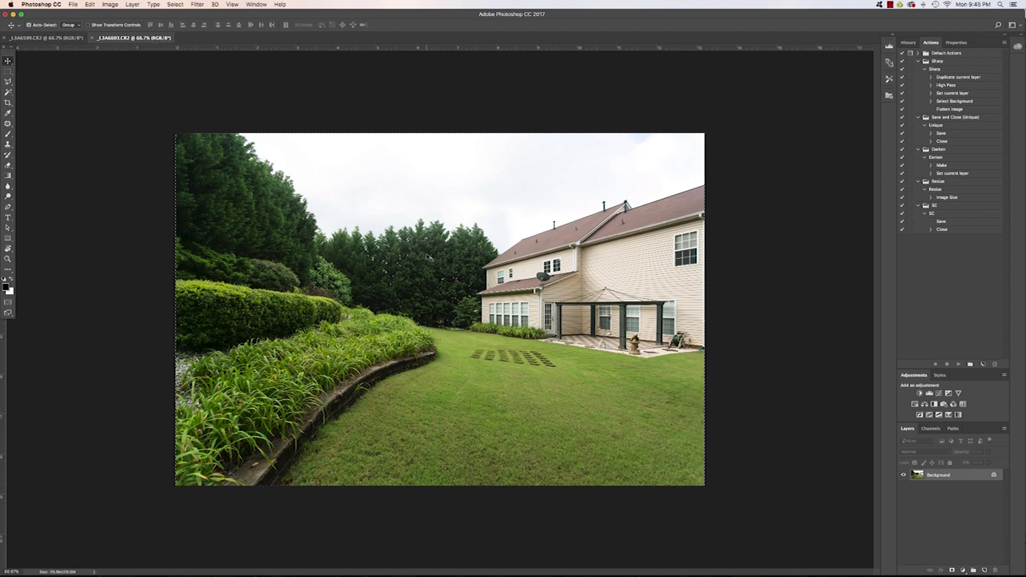
left_click(46, 38)
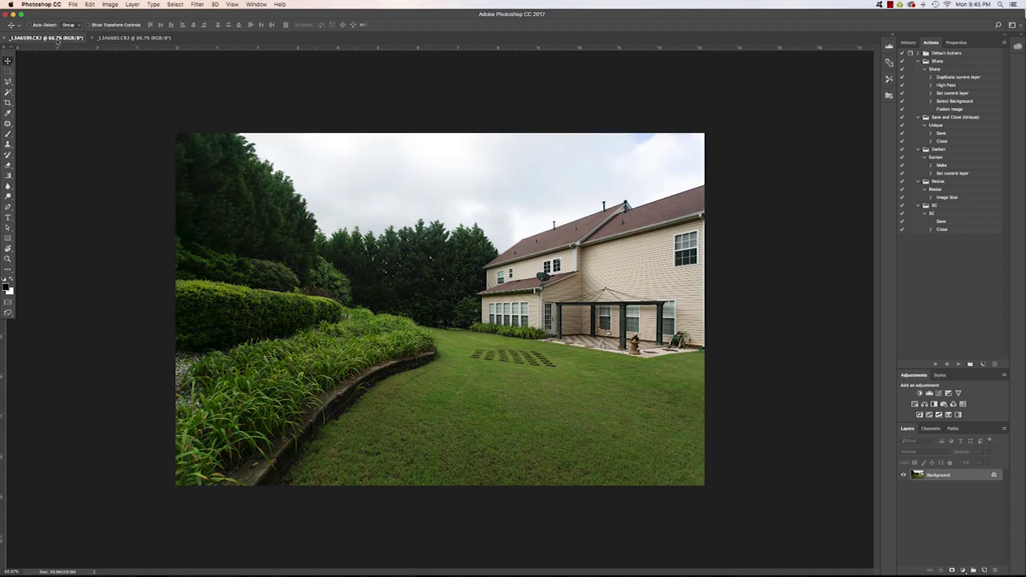
key("super+v")
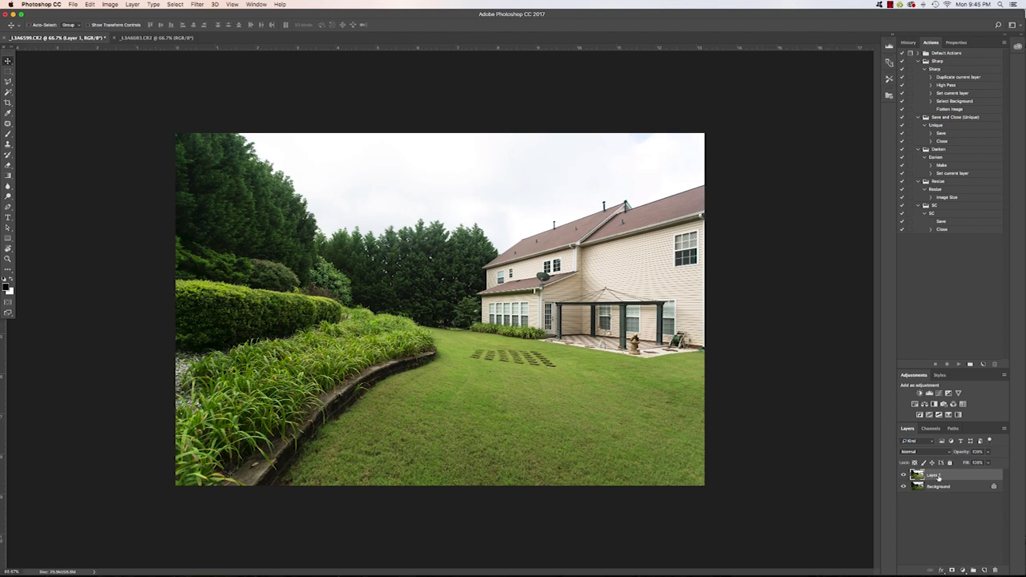
Add a mask to Layer 1, paint it with a ~37% opacity brush, and flatten the image
left_click(904, 476)
left_click(903, 476)
left_click(951, 570)
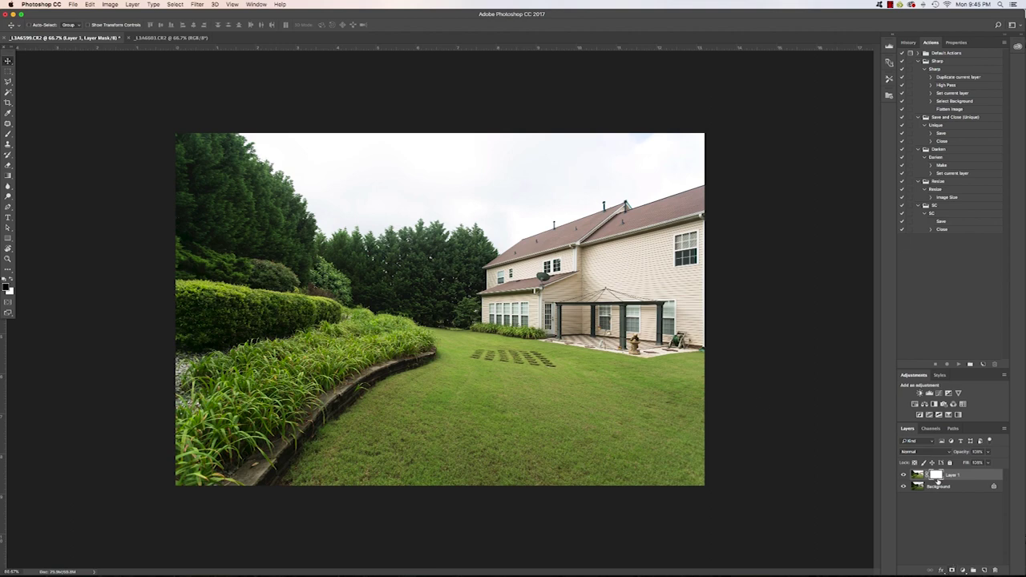
left_click(8, 134)
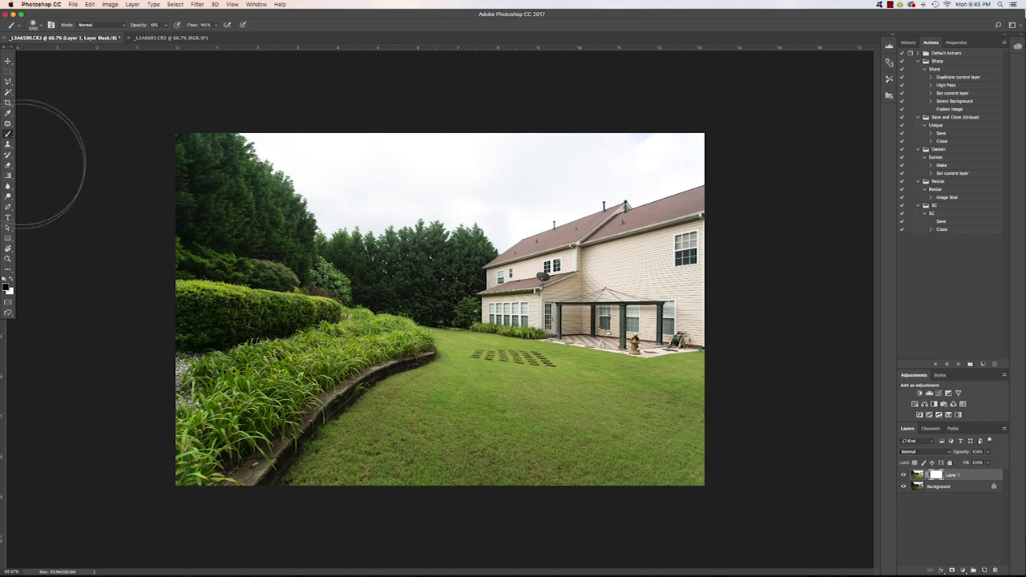
left_click(166, 25)
left_click_drag(166, 35, 172, 36)
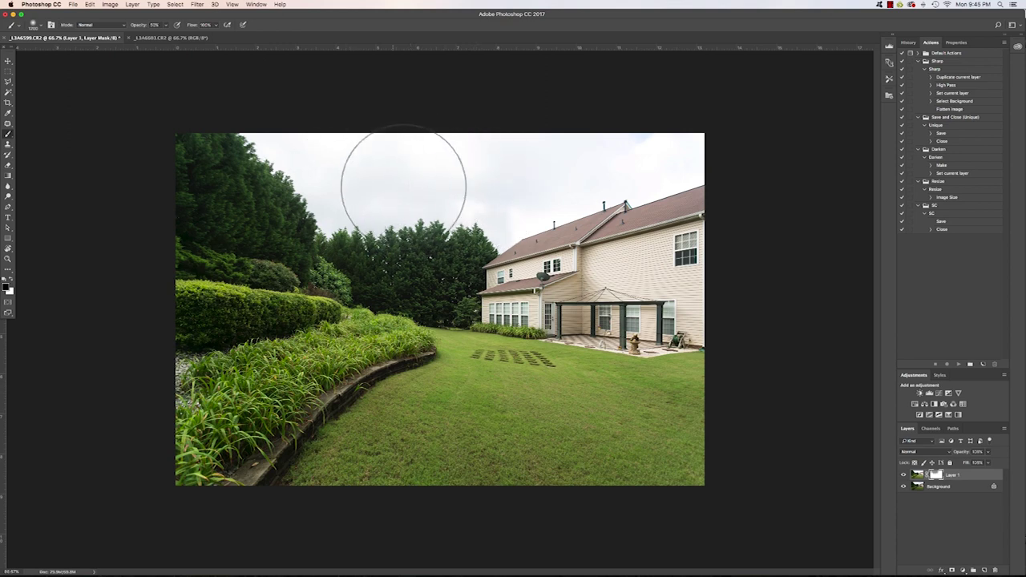
right_click(944, 488)
left_click(967, 549)
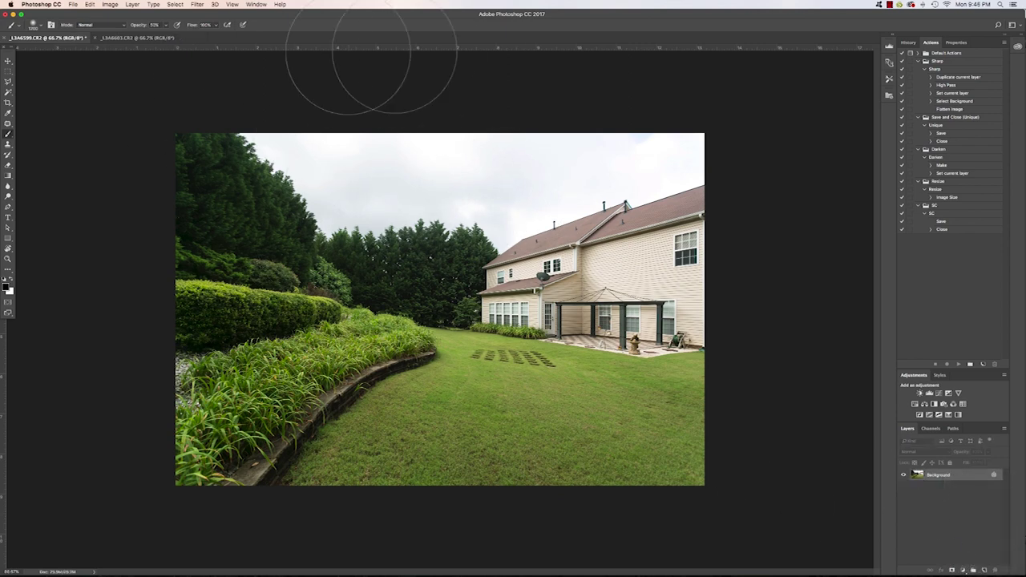
Close the _L3A6603.CR2 document without saving its changes
left_click(96, 40)
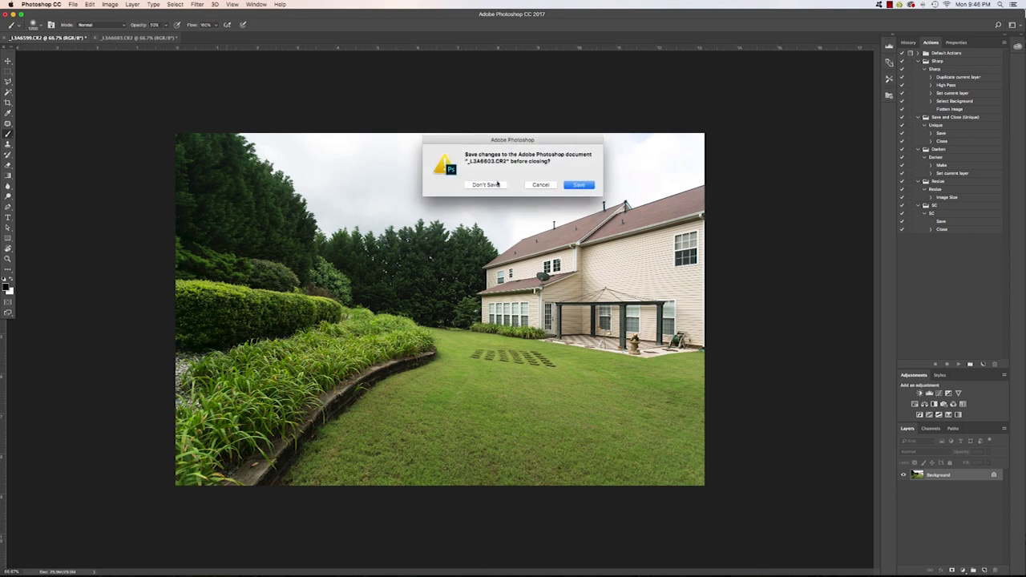
left_click(490, 185)
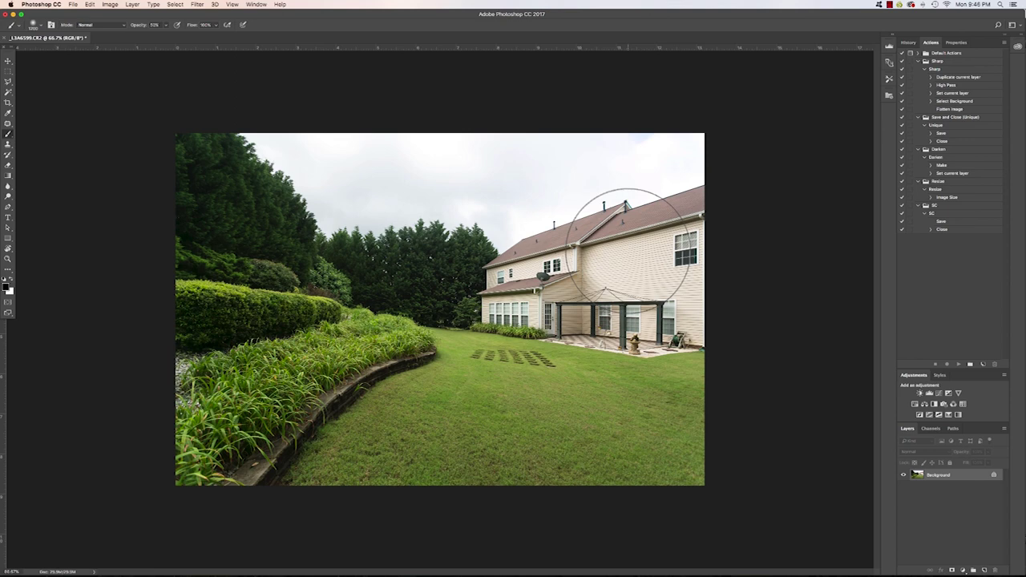
key("super+o")
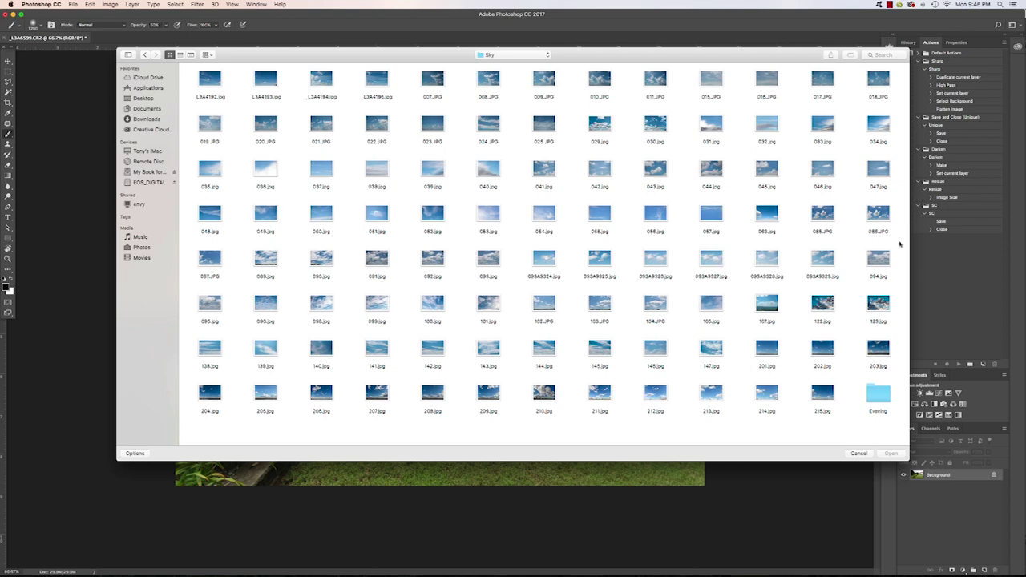
Open the 085.JPG sky photo from the Sky folder
left_click(823, 212)
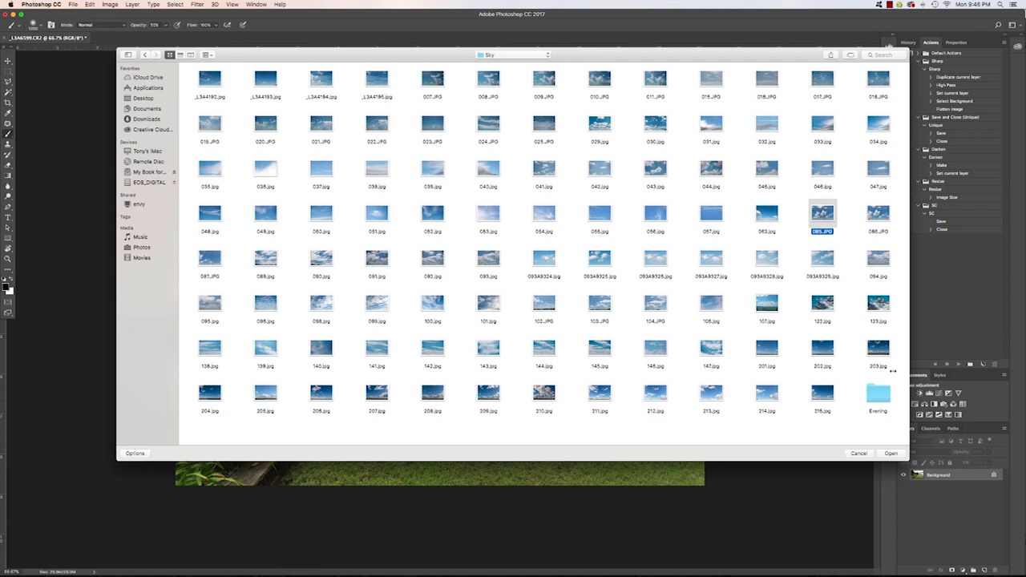
left_click(892, 454)
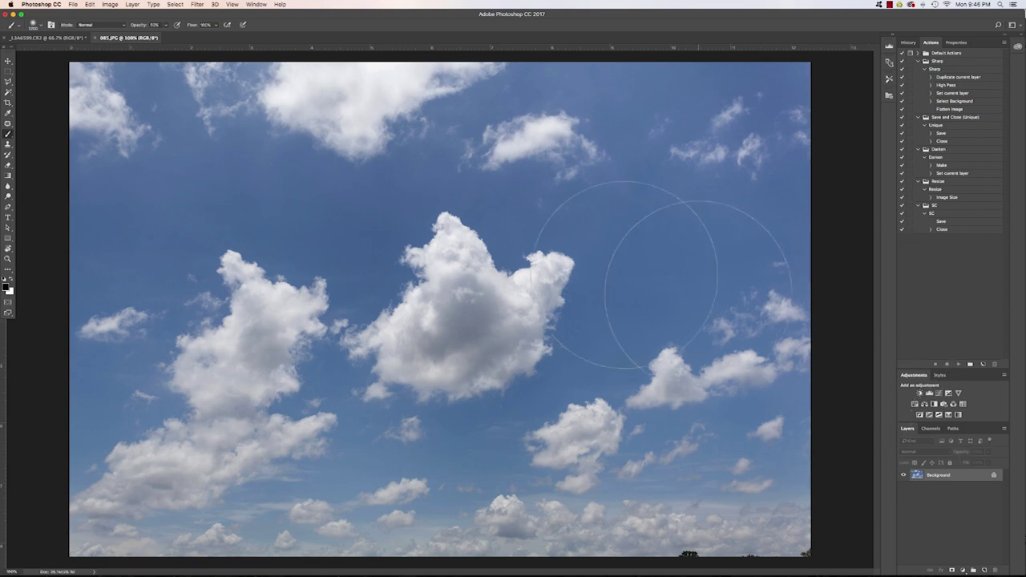
left_click(48, 38)
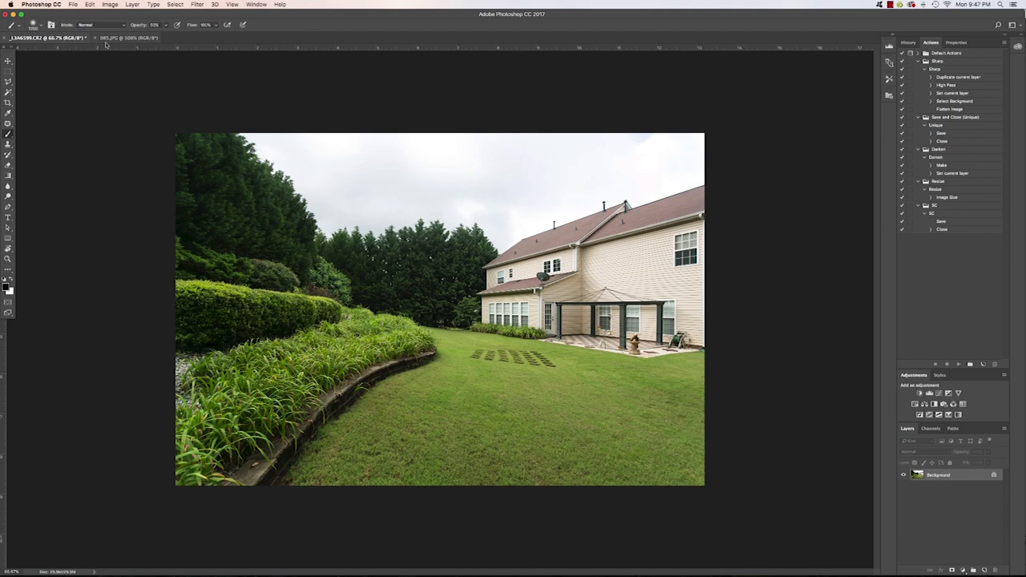
Copy all of 085.JPG and paste it into the _L3A6599 house image as Layer 1
left_click(112, 38)
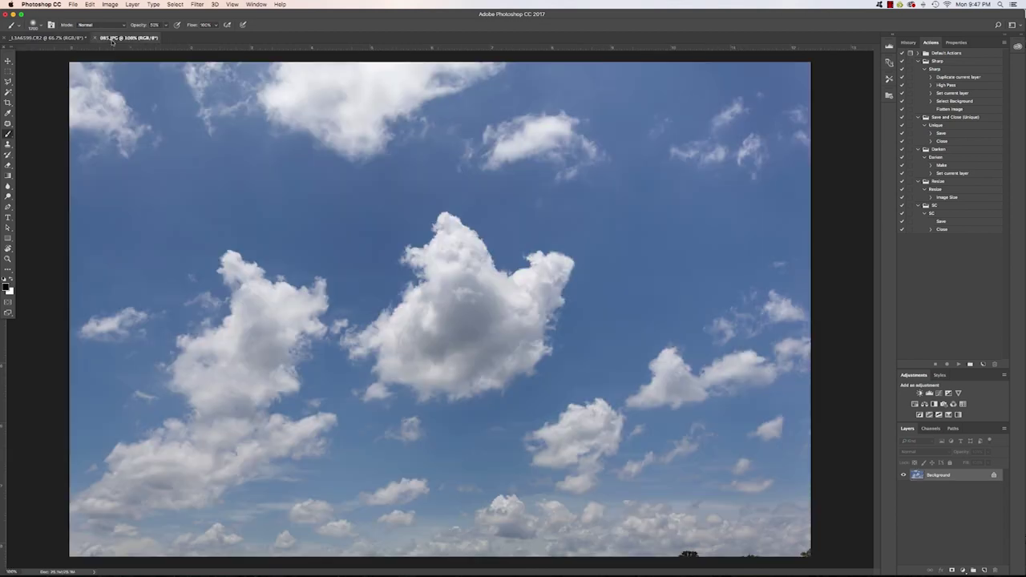
key("super+a")
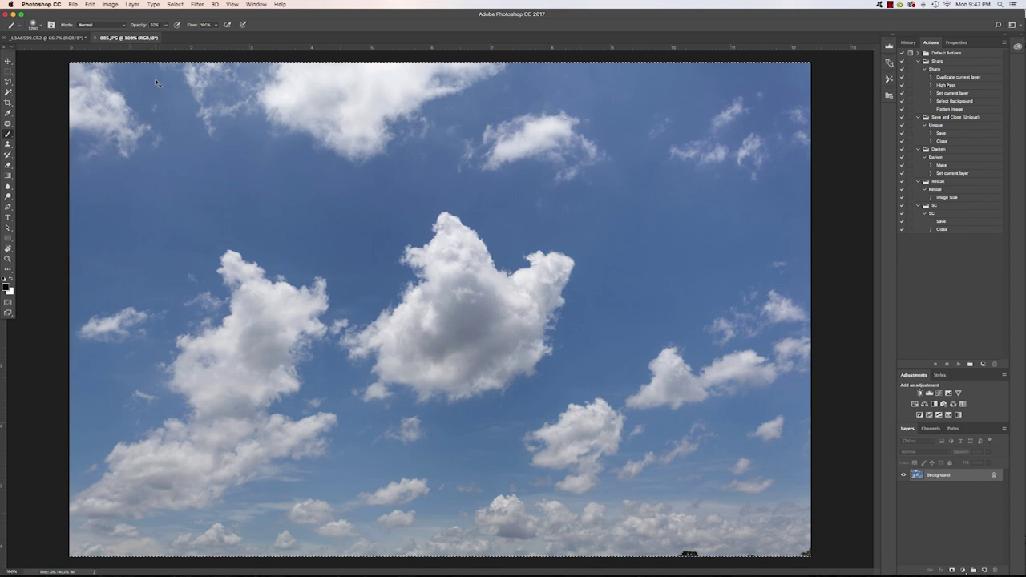
left_click(36, 38)
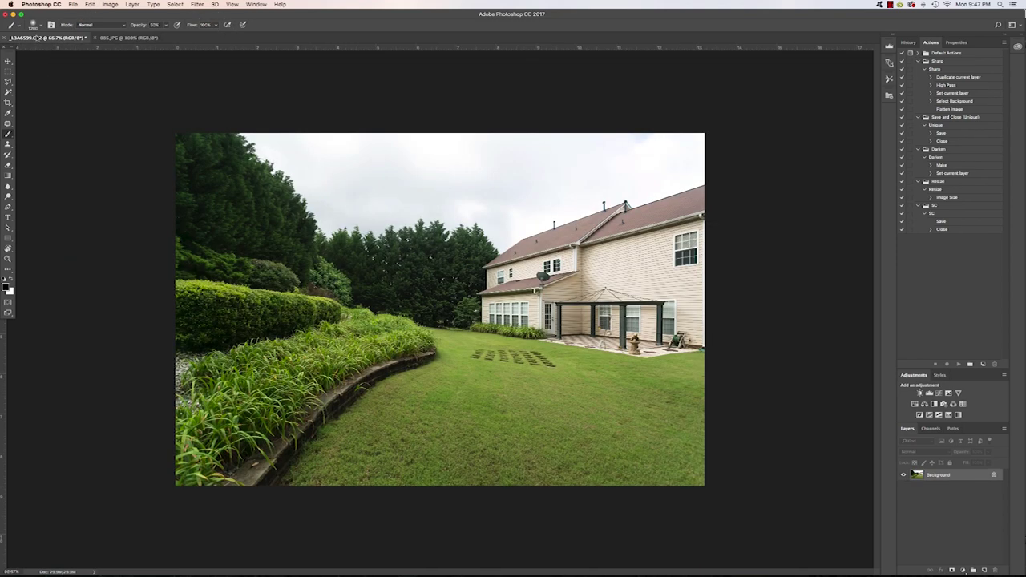
key("super+v")
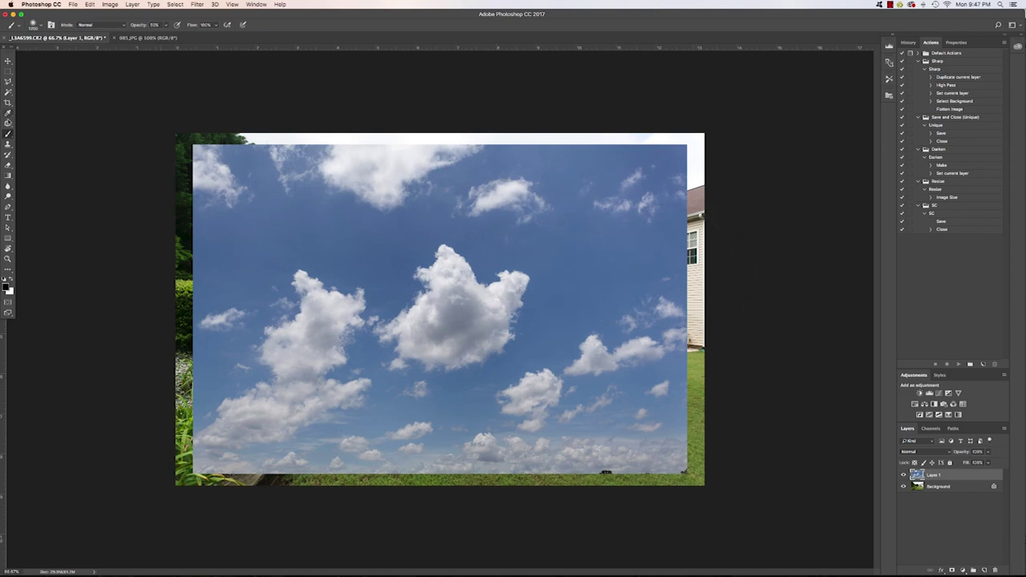
key("super+t")
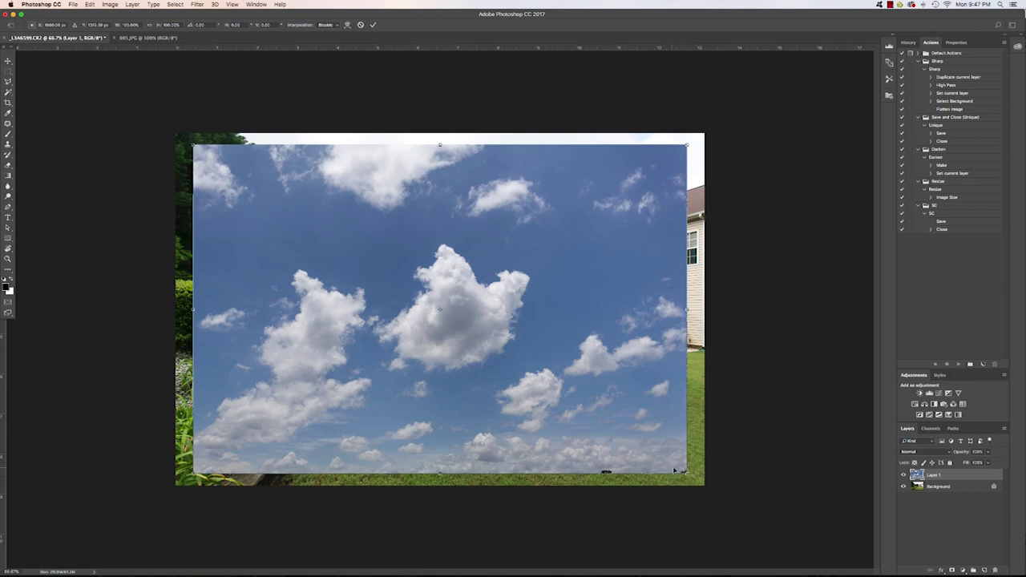
Widen and shorten the sky layer, move it to the top of the image, and commit the transform
left_click_drag(687, 473, 761, 410)
left_click_drag(582, 353, 538, 254)
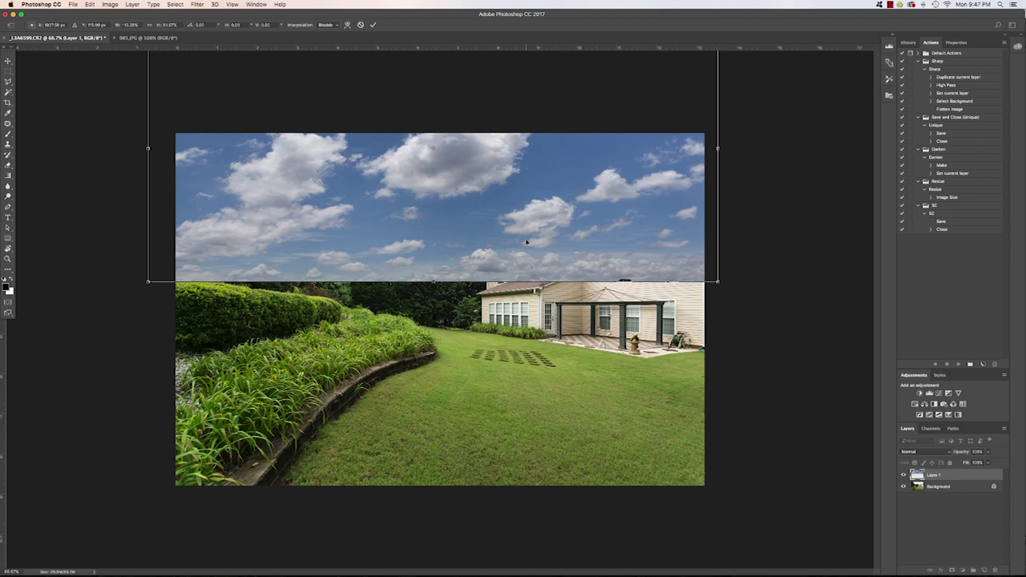
key("Return")
key("b")
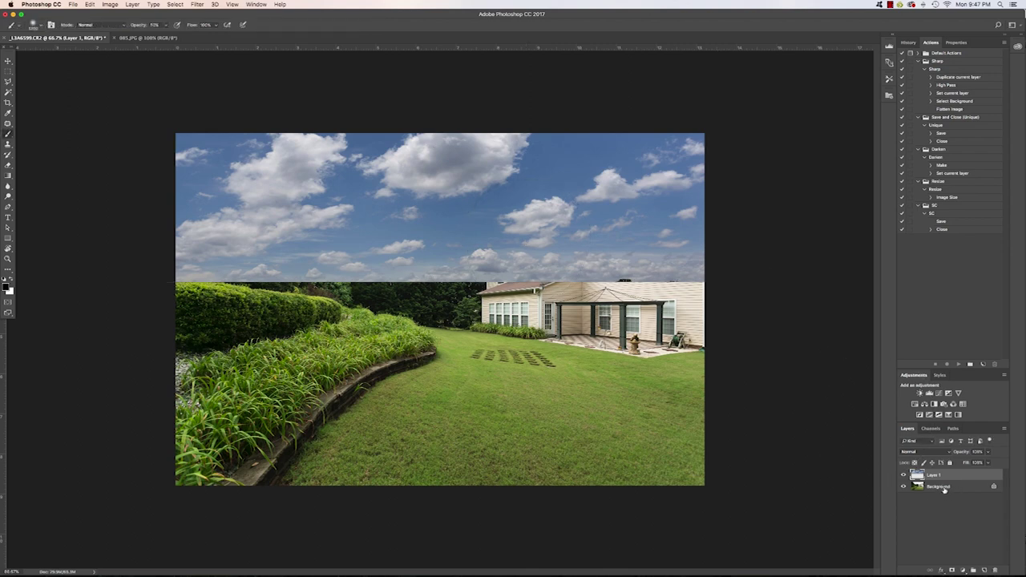
Duplicate the Background layer, place the copy above Layer 1, and give it a white layer mask
left_click_drag(946, 487, 984, 569)
left_click_drag(952, 486, 950, 471)
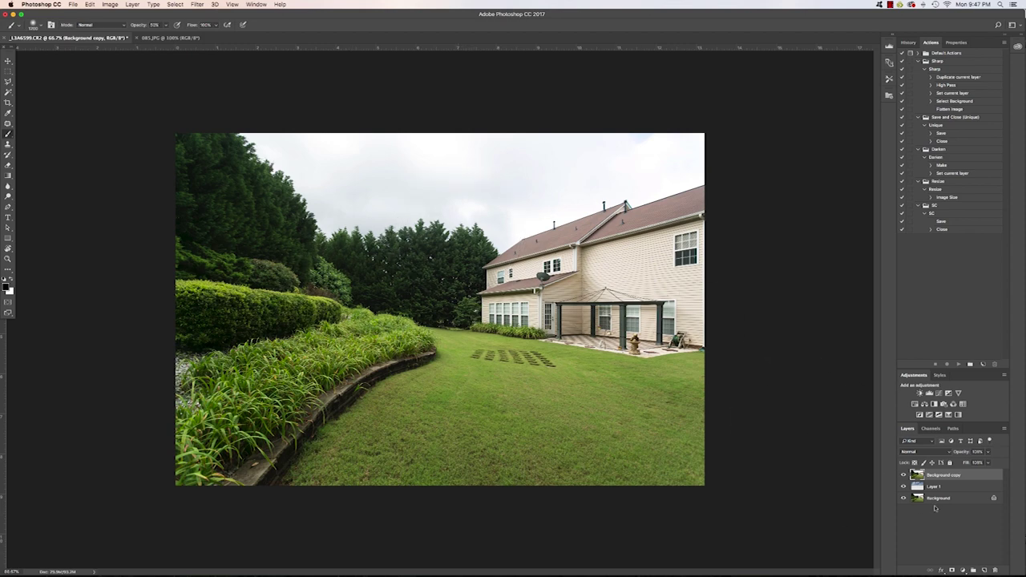
left_click(951, 569)
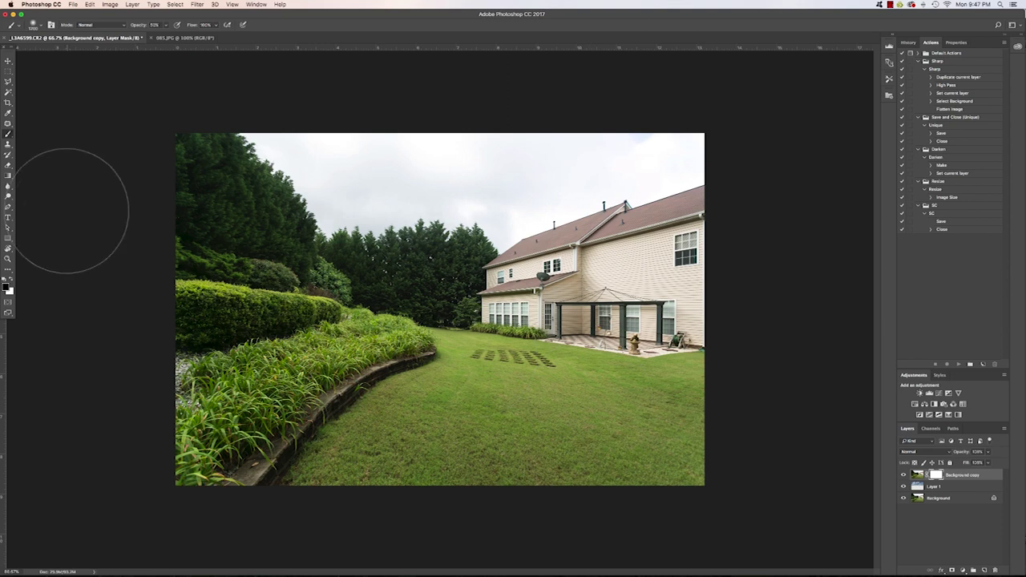
left_click(8, 92)
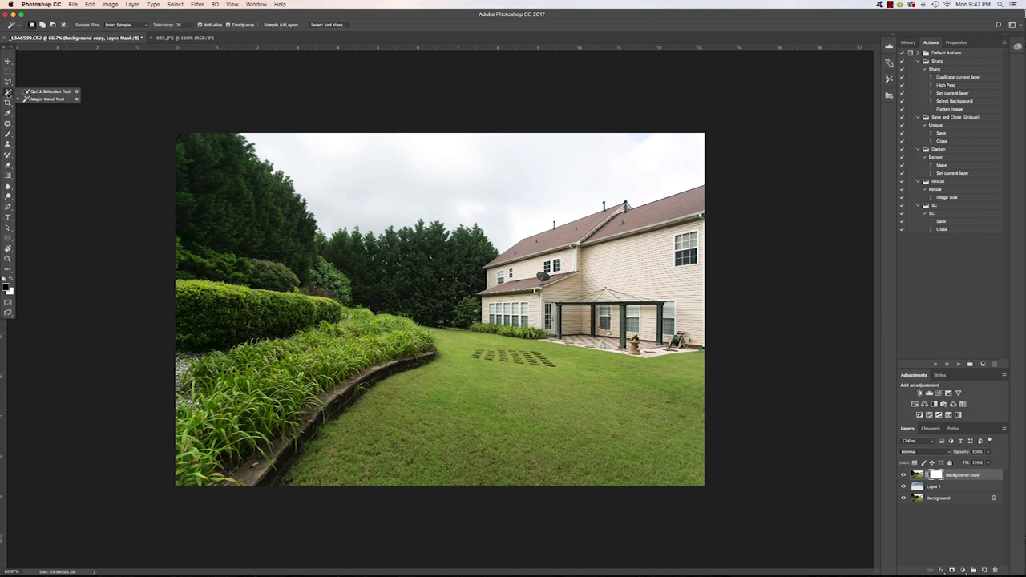
left_click(29, 100)
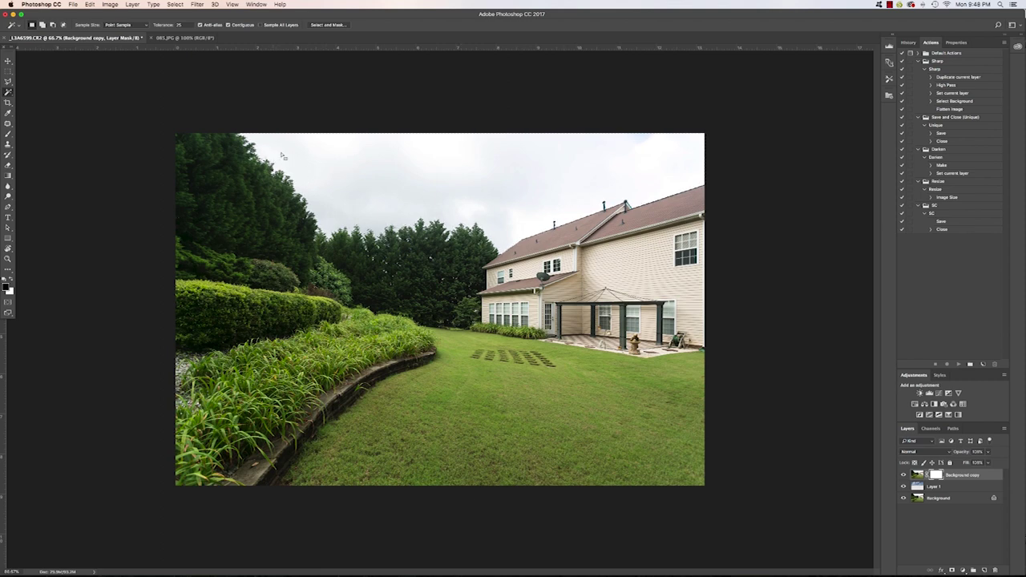
left_click(8, 134)
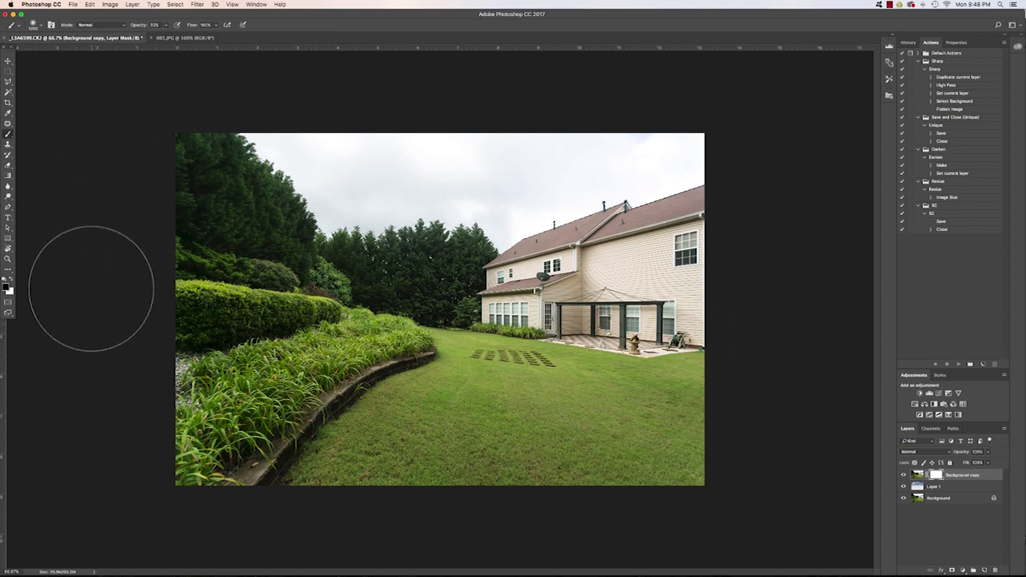
Paint black over the sky on the mask at 100% brush opacity to reveal the blue clouds
left_click_drag(201, 156, 764, 165)
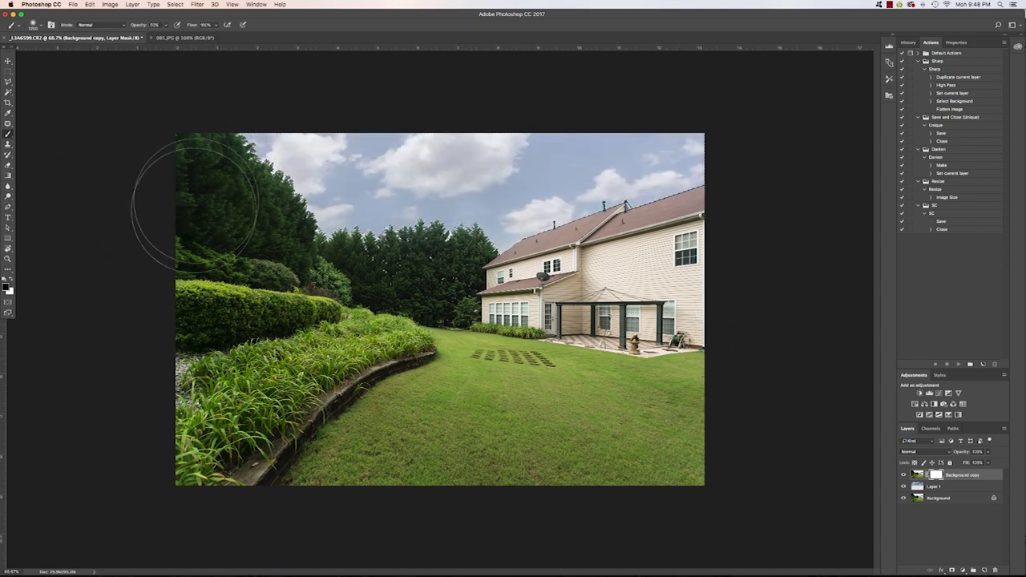
left_click(155, 25)
type("100")
key("Return")
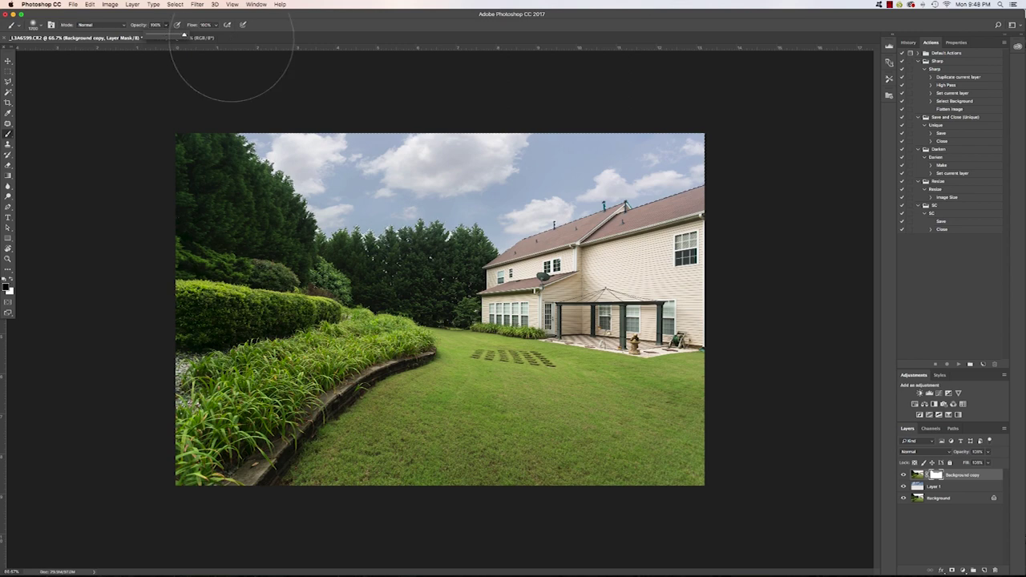
left_click_drag(404, 144, 757, 163)
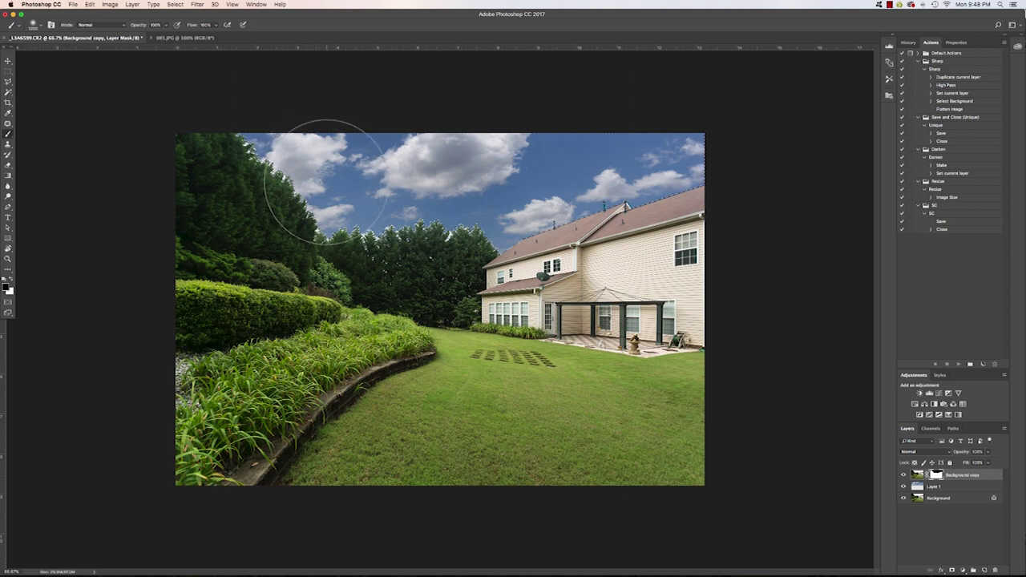
Grow the selection with Select > Similar, then deselect
left_click(174, 4)
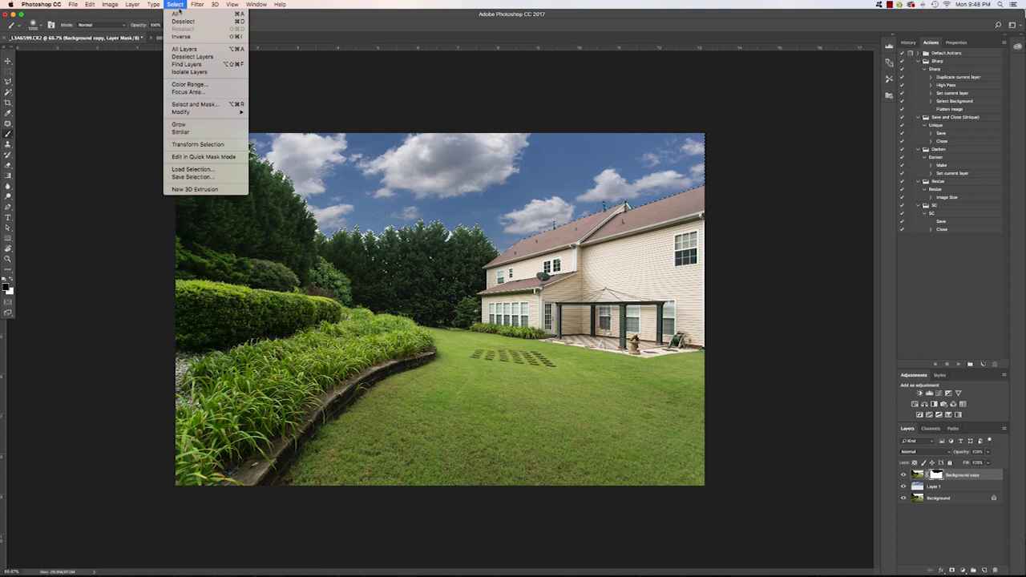
left_click(195, 134)
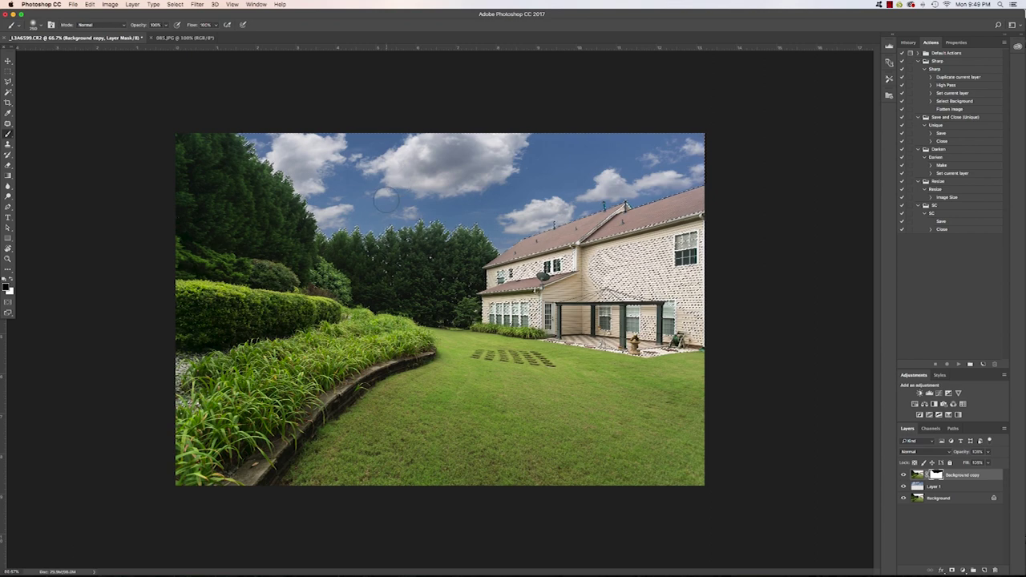
key("super+d")
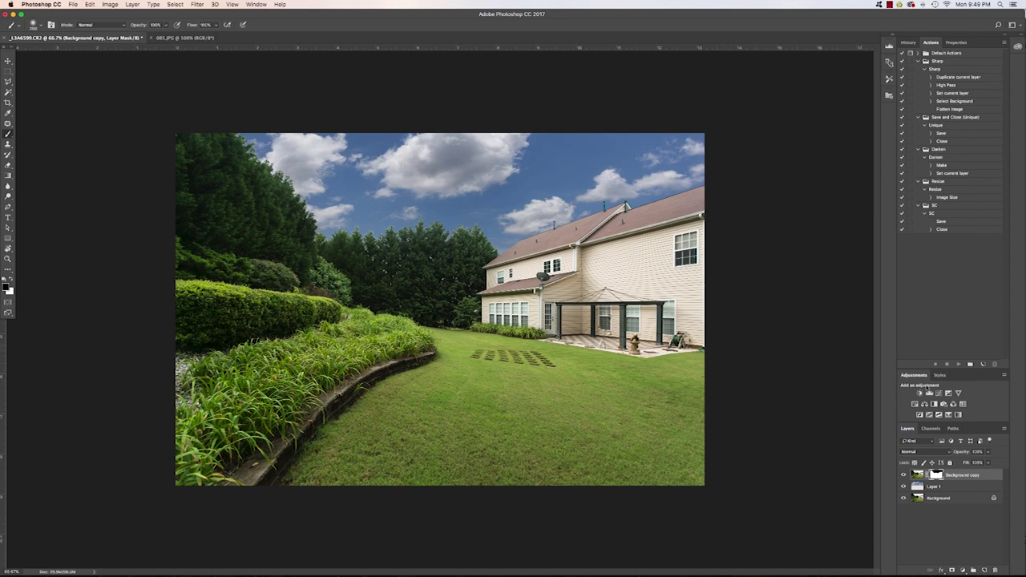
Add a slightly raised Brightness/Contrast adjustment above Layer 1, then flatten the image
left_click(951, 487)
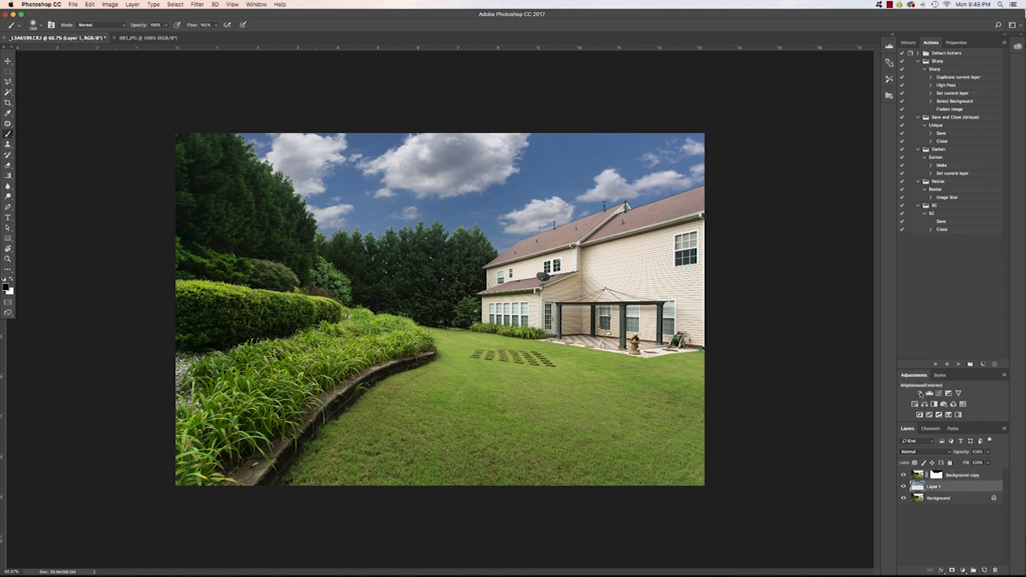
left_click(920, 394)
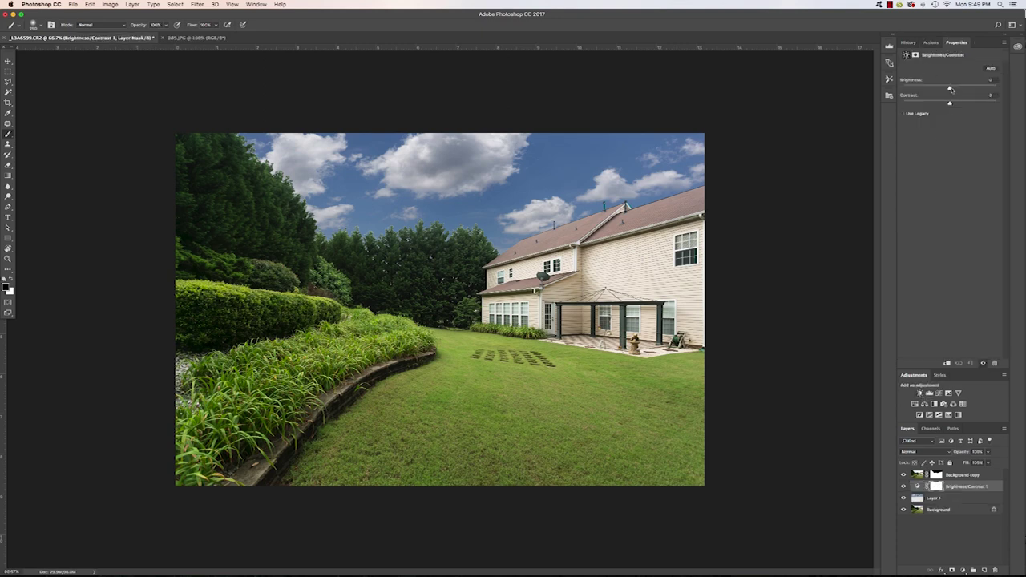
left_click_drag(950, 88, 954, 88)
left_click_drag(956, 89, 960, 90)
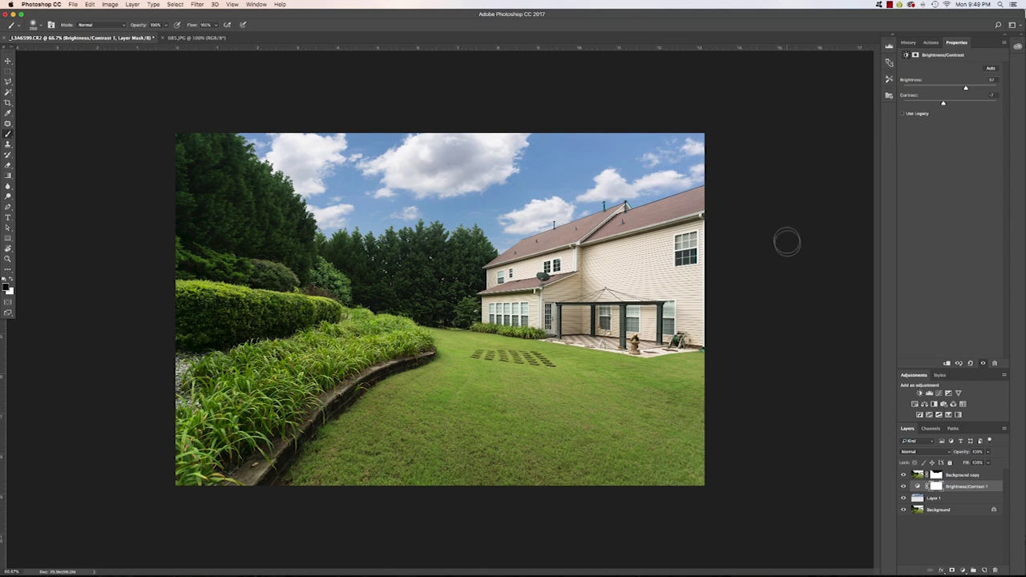
right_click(949, 510)
left_click(931, 550)
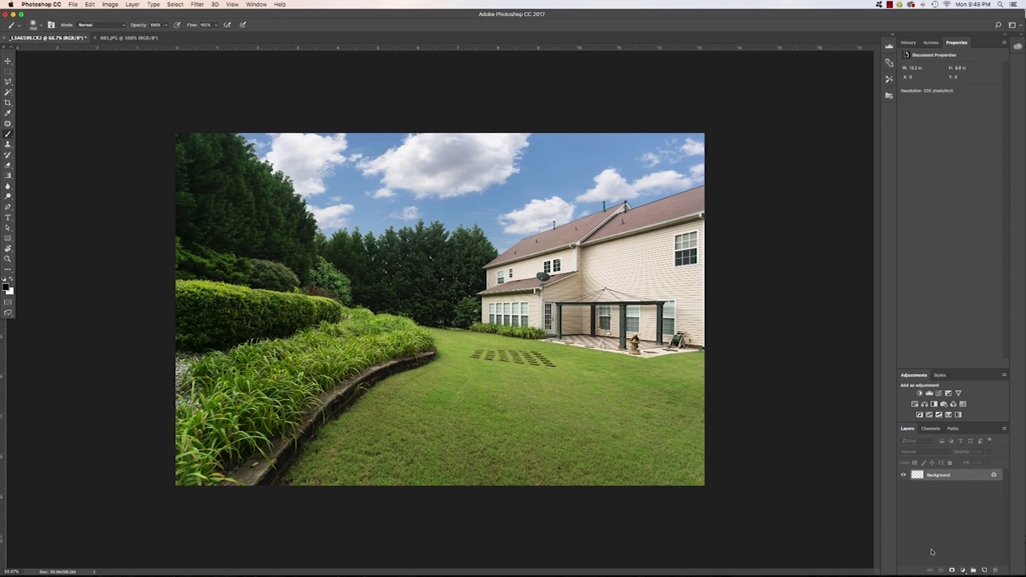